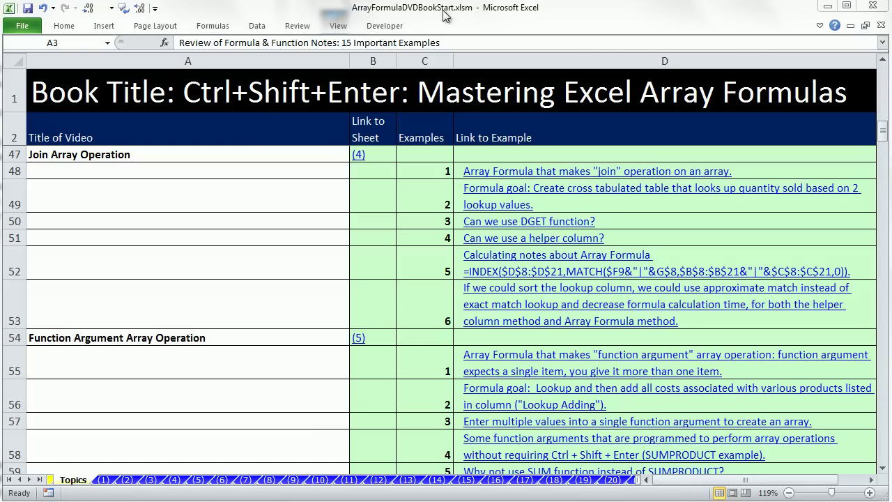
{"action": "left_click", "coordinate": [360, 157]}
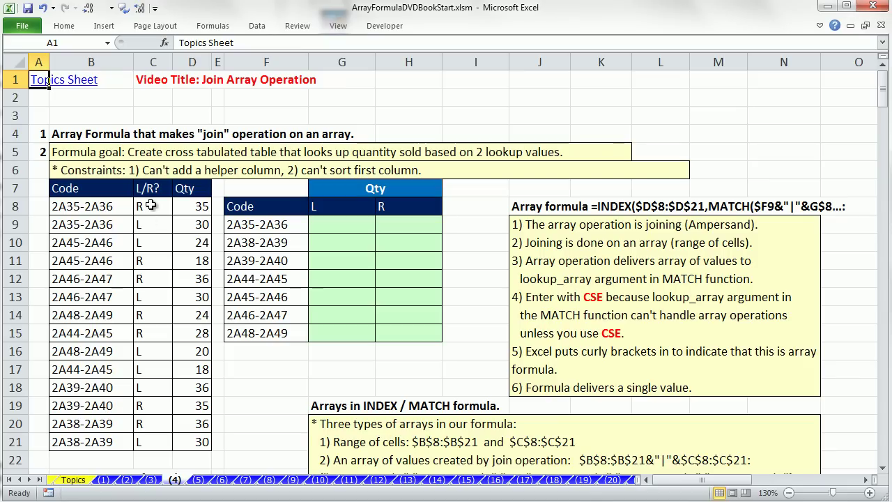
{"action": "left_click", "coordinate": [99, 203]}
{"action": "left_click", "coordinate": [104, 224]}
{"action": "left_click", "coordinate": [137, 207]}
{"action": "left_click", "coordinate": [140, 227]}
{"action": "left_click", "coordinate": [192, 203]}
{"action": "left_click", "coordinate": [186, 222]}
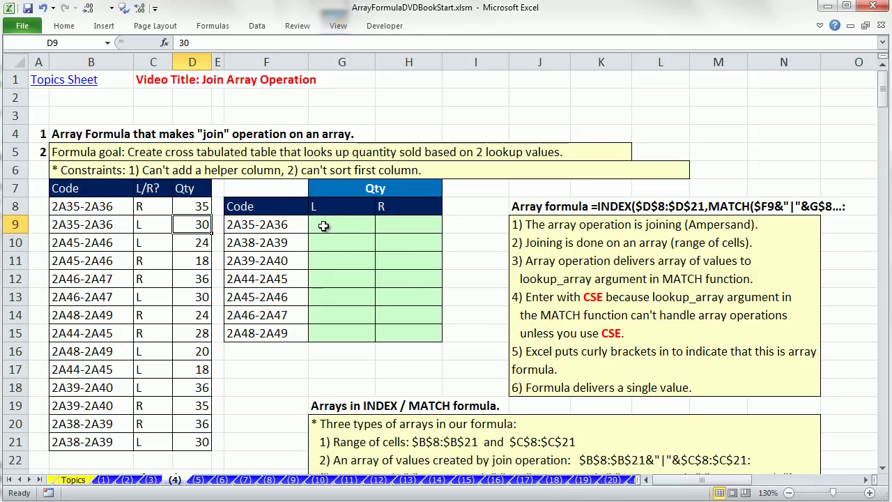
{"action": "left_click", "coordinate": [407, 281]}
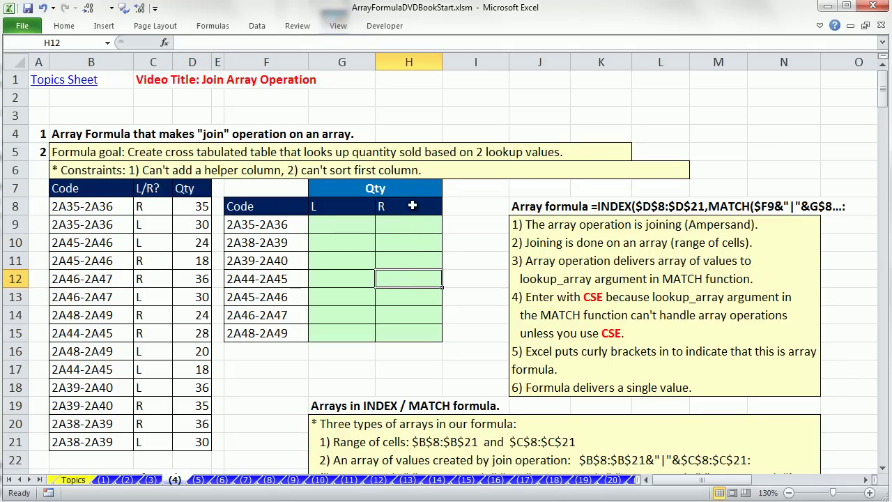
{"action": "left_click", "coordinate": [340, 286]}
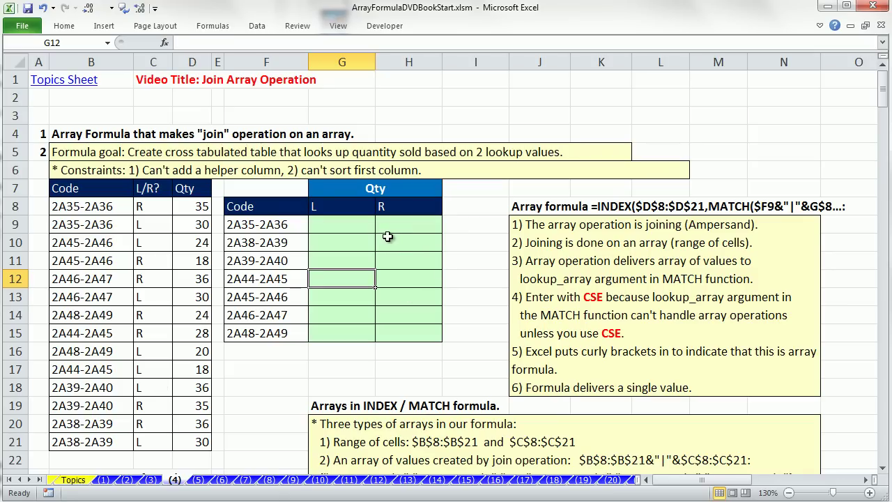
{"action": "left_click_drag", "start_coordinate": [106, 207], "coordinate": [125, 437]}
{"action": "left_click_drag", "start_coordinate": [159, 208], "coordinate": [161, 442]}
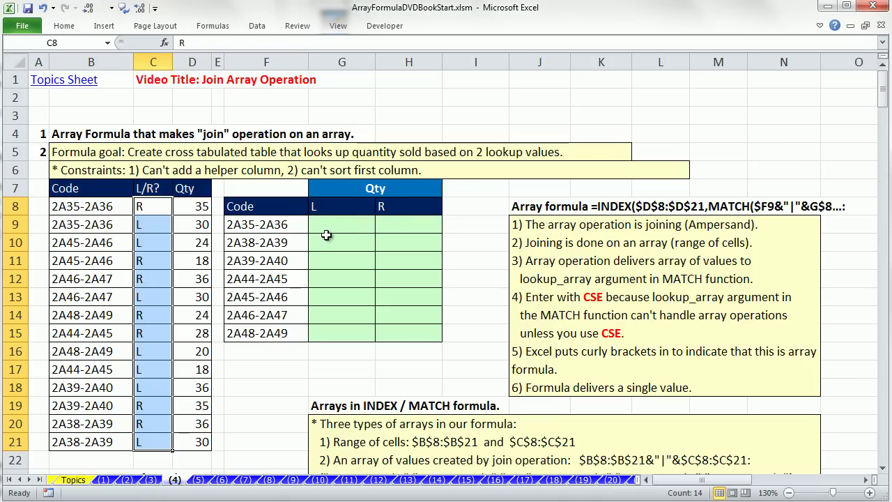
{"action": "left_click", "coordinate": [326, 236]}
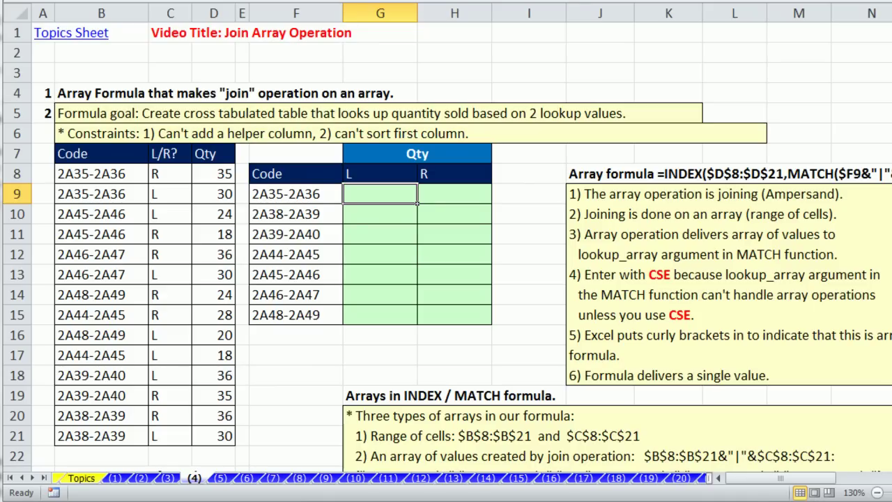
Start G9 with =INDEX($D$8:$D$21,MATCH( using the absolute Qty range D8:D21
{"action": "type", "text": "=in"}
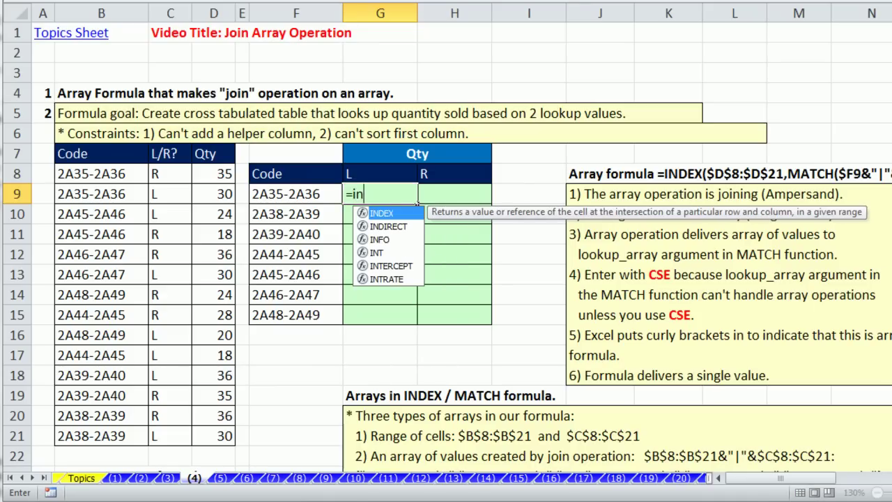
{"action": "key", "text": "Tab"}
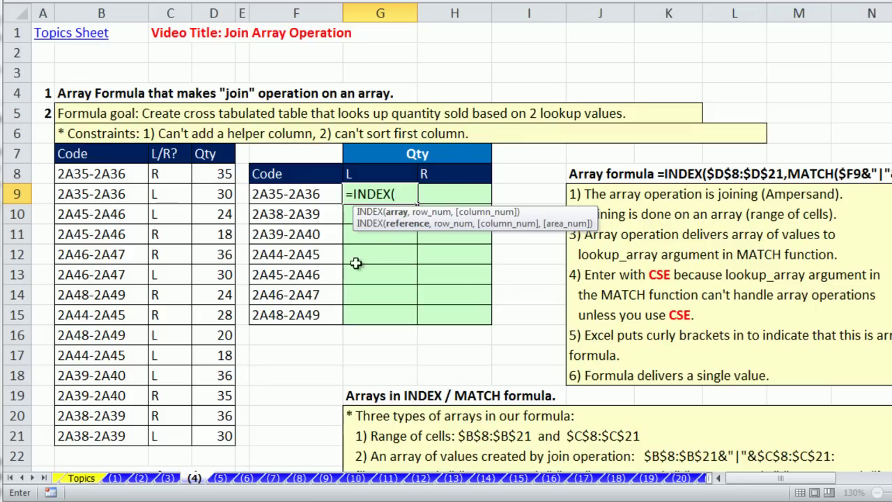
{"action": "left_click_drag", "start_coordinate": [213, 175], "coordinate": [224, 428]}
{"action": "key", "text": "F4"}
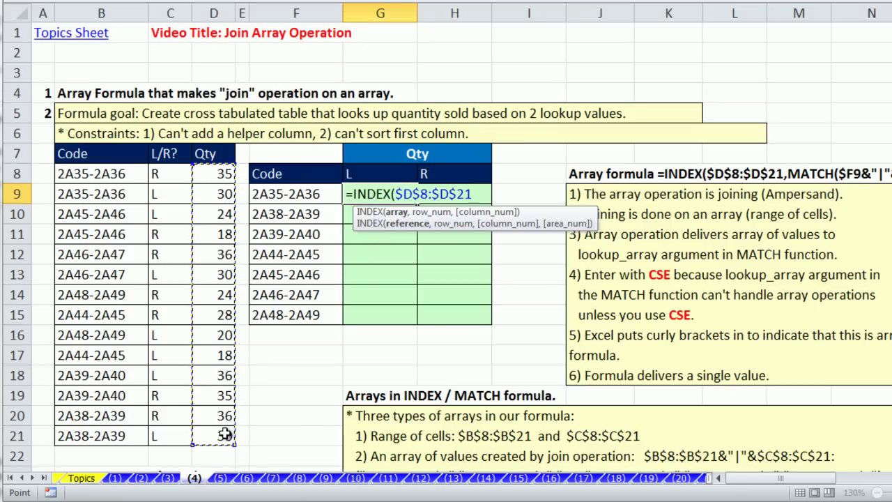
{"action": "type", "text": ","}
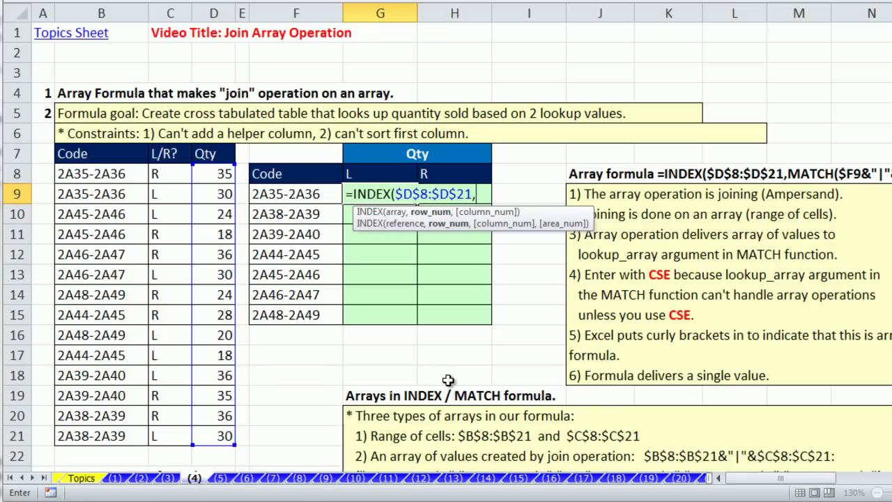
{"action": "type", "text": "ma"}
{"action": "key", "text": "Tab"}
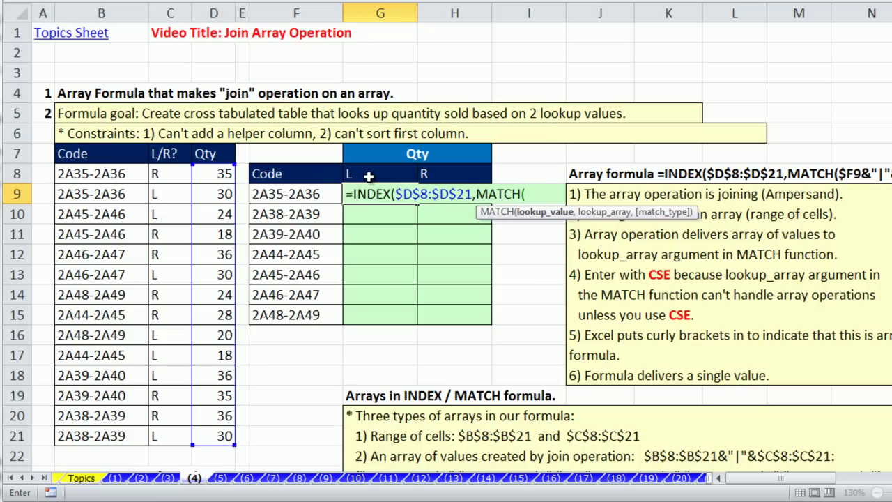
Build MATCH's lookup value F9&"|"&G8, joining the row code with the L header
{"action": "left_click", "coordinate": [308, 196]}
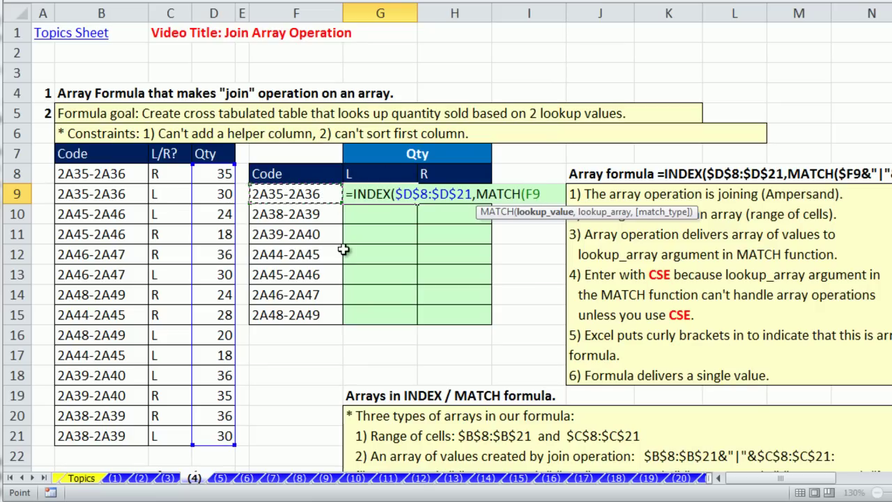
{"action": "type", "text": "&"}
{"action": "type", "text": "|\"&"}
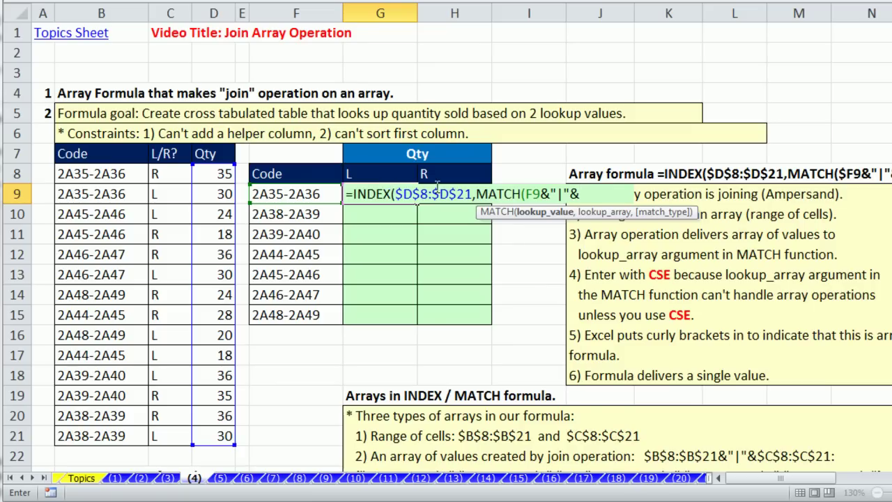
{"action": "left_click", "coordinate": [380, 177]}
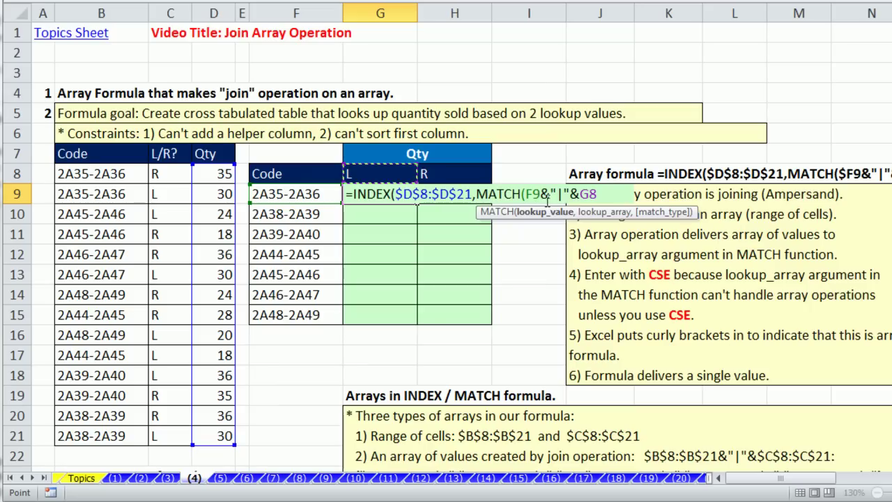
Check the quoted "|" separator and place the edit point on the F9 reference
{"action": "left_click_drag", "start_coordinate": [548, 194], "coordinate": [569, 194]}
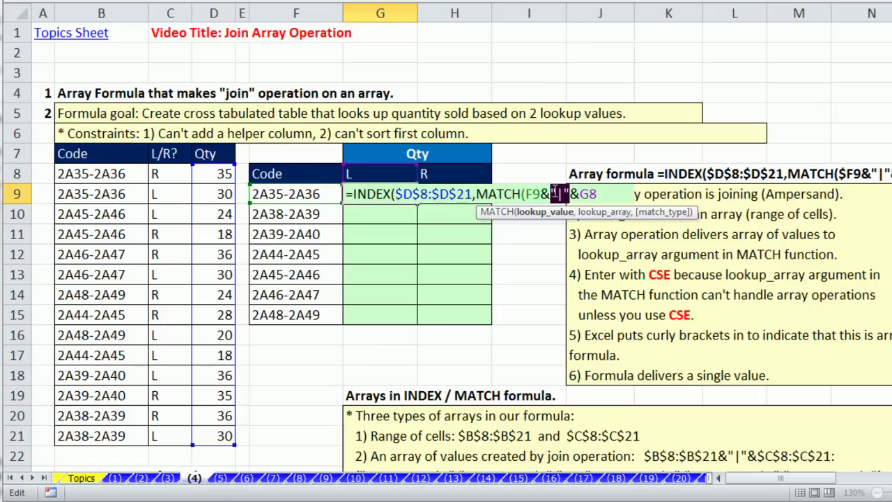
{"action": "left_click_drag", "start_coordinate": [554, 194], "coordinate": [570, 194]}
{"action": "left_click", "coordinate": [606, 195]}
{"action": "mouse_move", "coordinate": [541, 195]}
{"action": "left_mouse_down"}
{"action": "mouse_move", "coordinate": [577, 191]}
{"action": "mouse_move", "coordinate": [550, 195]}
{"action": "left_mouse_up"}
{"action": "left_click", "coordinate": [533, 194]}
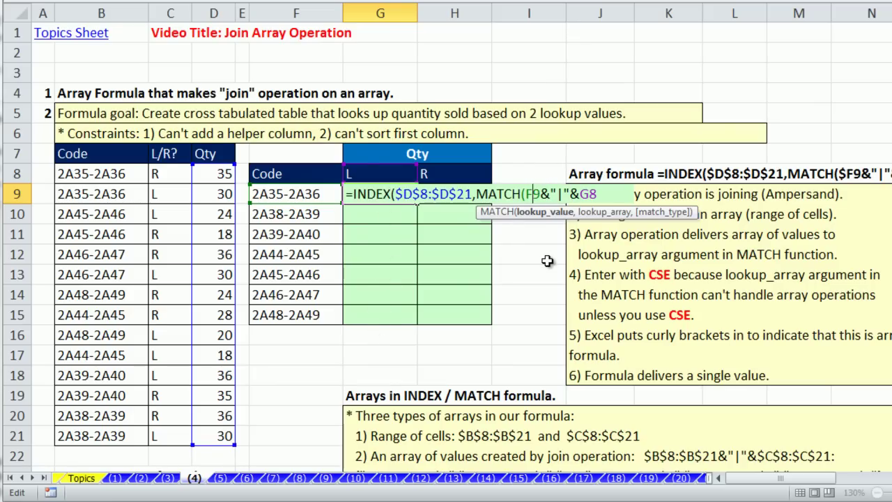
Lock the lookup value references as $F9 and G$8
{"action": "key", "text": "F4"}
{"action": "key", "text": "F4"}
{"action": "key", "text": "F4"}
{"action": "left_click", "coordinate": [546, 193]}
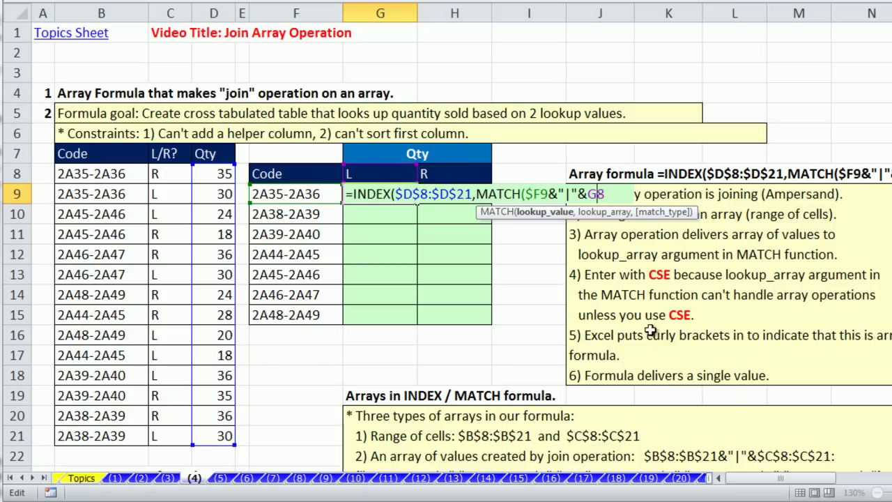
{"action": "key", "text": "F4"}
{"action": "key", "text": "F4"}
{"action": "key", "text": "Right"}
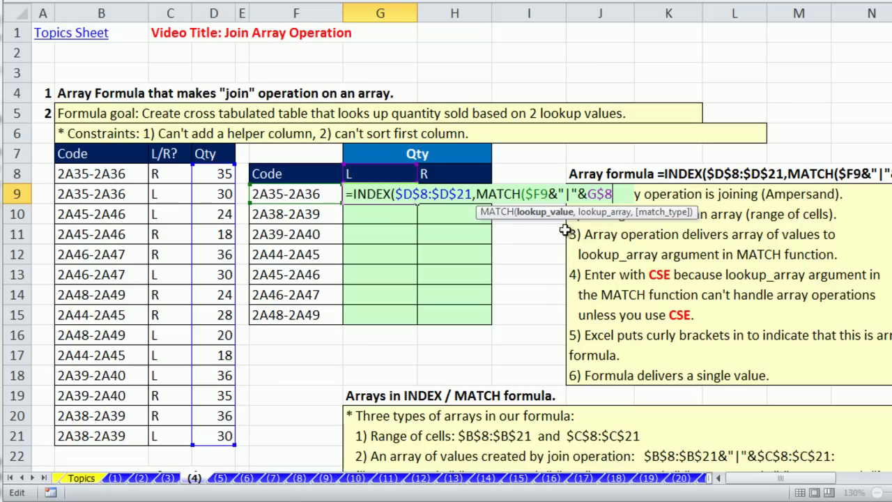
Preview the lookup value as 2A35-2A36|L, restore it, and add a comma
{"action": "left_click_drag", "start_coordinate": [528, 196], "coordinate": [699, 208]}
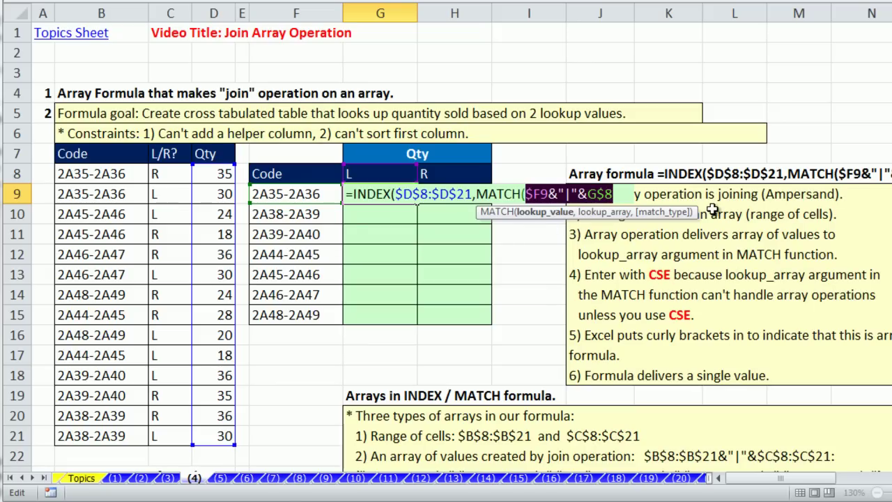
{"action": "key", "text": "F9"}
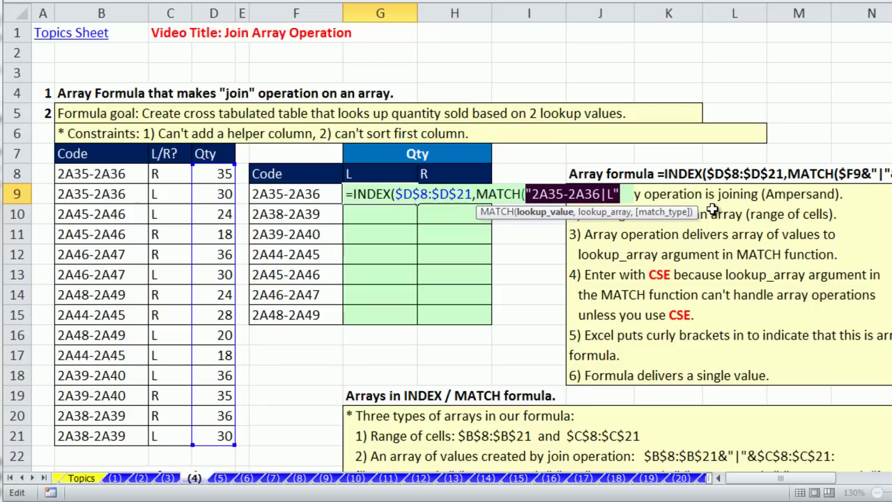
{"action": "key", "text": "ctrl+z"}
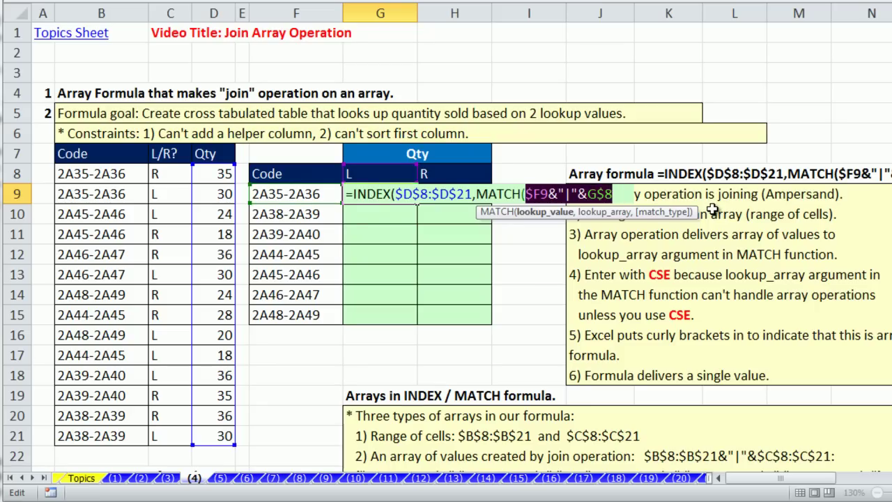
{"action": "left_click", "coordinate": [627, 195]}
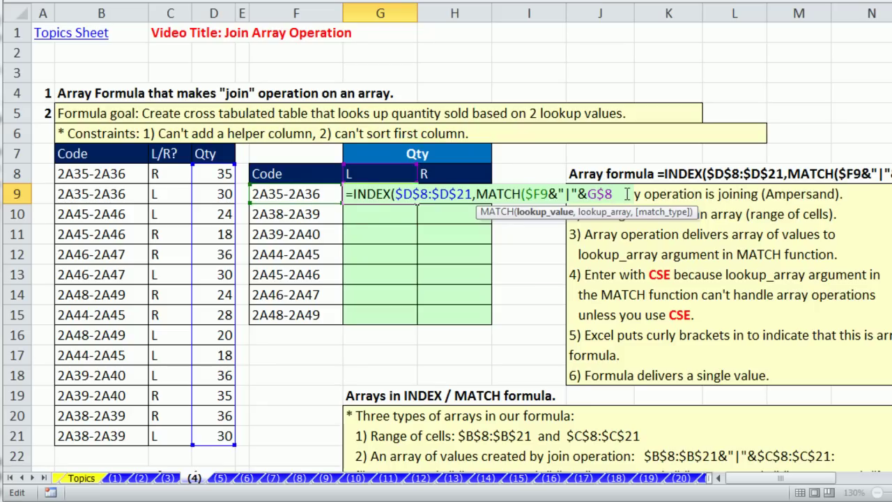
{"action": "type", "text": ","}
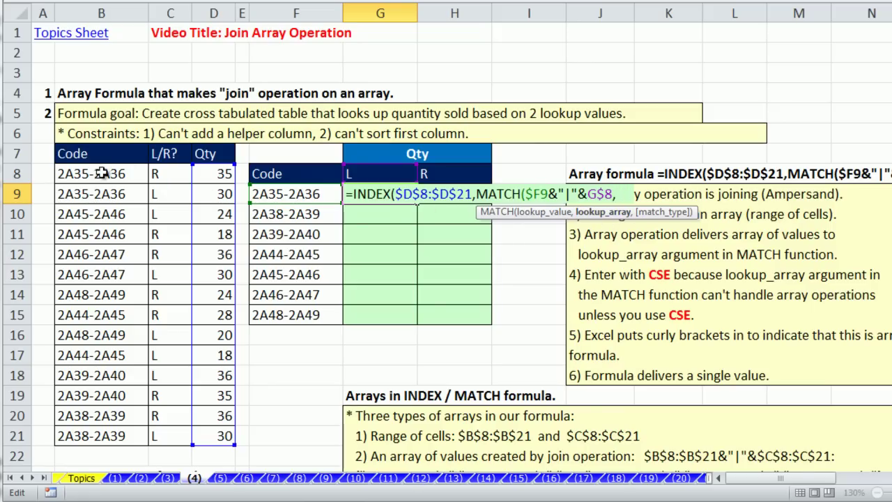
Add the lookup array $B$8:$B$21&"|"&$C$8:$C$21 joining the Code and L/R? columns
{"action": "left_click_drag", "start_coordinate": [124, 173], "coordinate": [122, 432]}
{"action": "key", "text": "F4"}
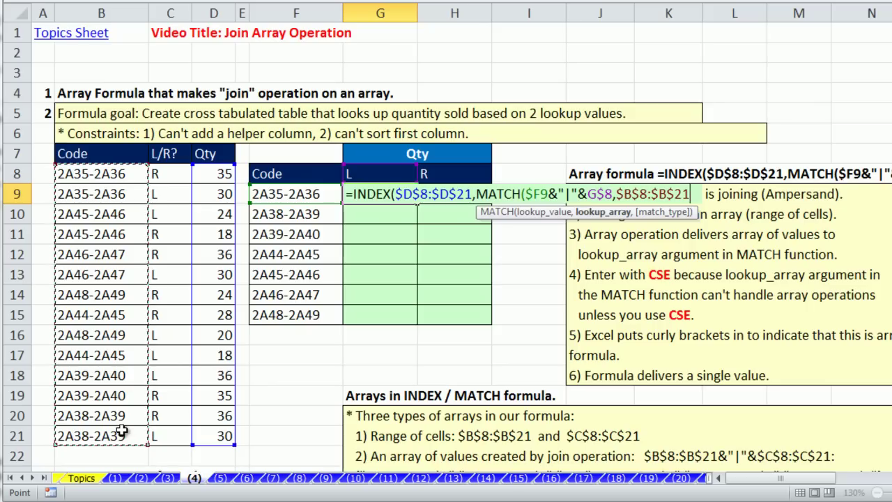
{"action": "type", "text": "&\"|\"&"}
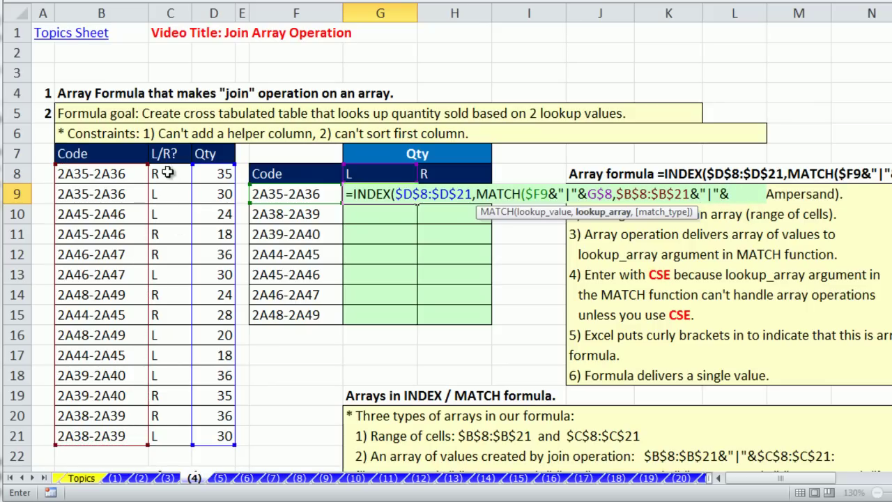
{"action": "left_click_drag", "start_coordinate": [155, 174], "coordinate": [161, 441]}
{"action": "key", "text": "F4"}
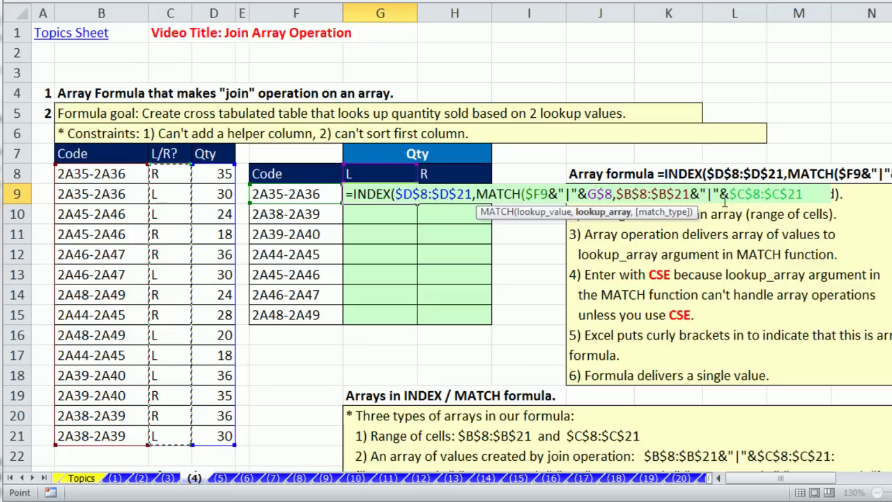
Select the joined lookup array argument and evaluate it with F9 to see its code|side values
{"action": "left_click", "coordinate": [633, 195]}
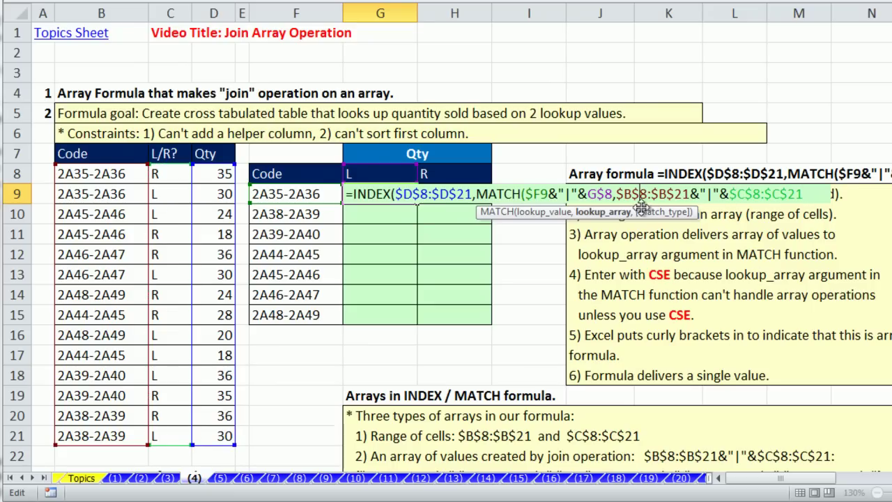
{"action": "left_click_drag", "start_coordinate": [617, 195], "coordinate": [689, 195]}
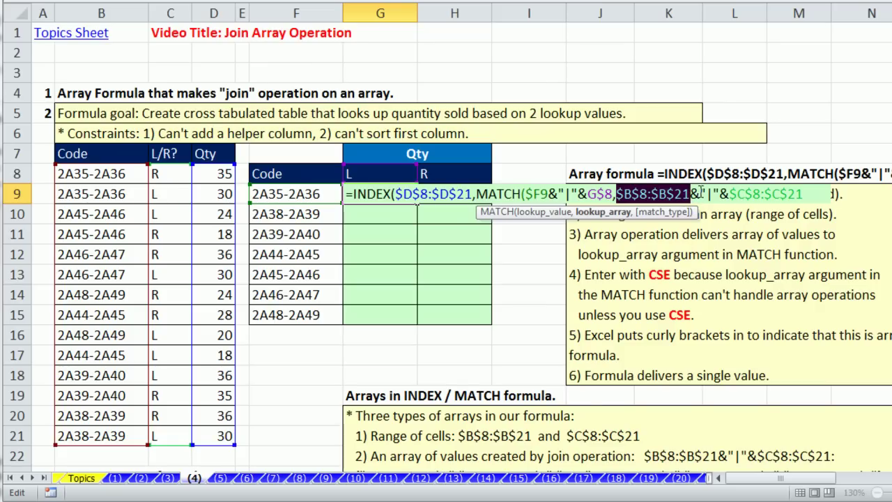
{"action": "left_click_drag", "start_coordinate": [693, 195], "coordinate": [617, 195]}
{"action": "left_click", "coordinate": [543, 213]}
{"action": "left_click", "coordinate": [604, 212]}
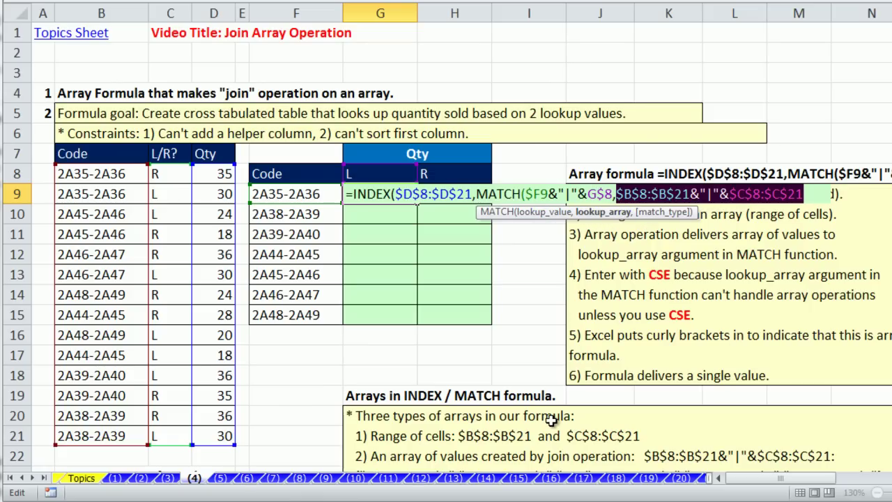
{"action": "key", "text": "F9"}
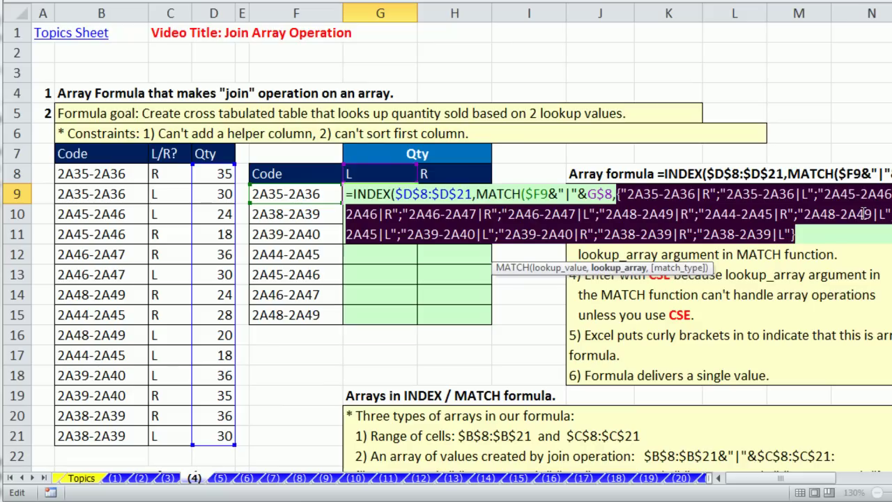
Undo the evaluation and finish MATCH with 0 exact match and the closing parentheses
{"action": "key", "text": "ctrl+z"}
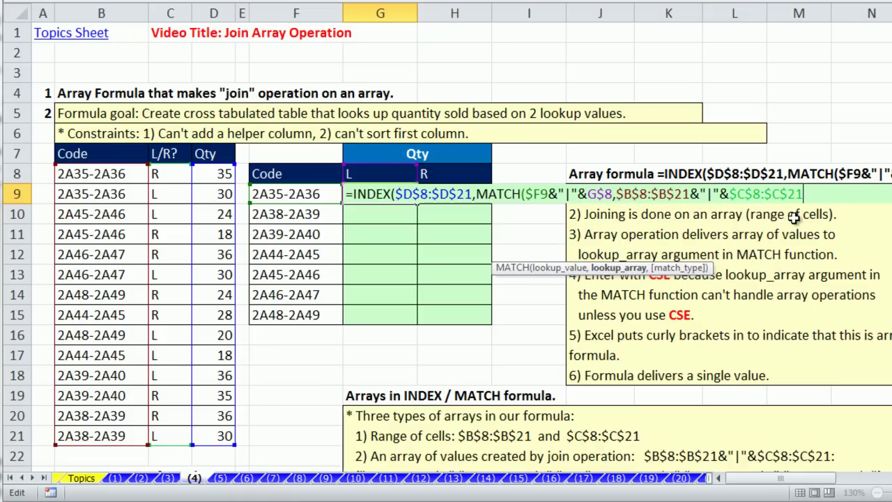
{"action": "type", "text": ","}
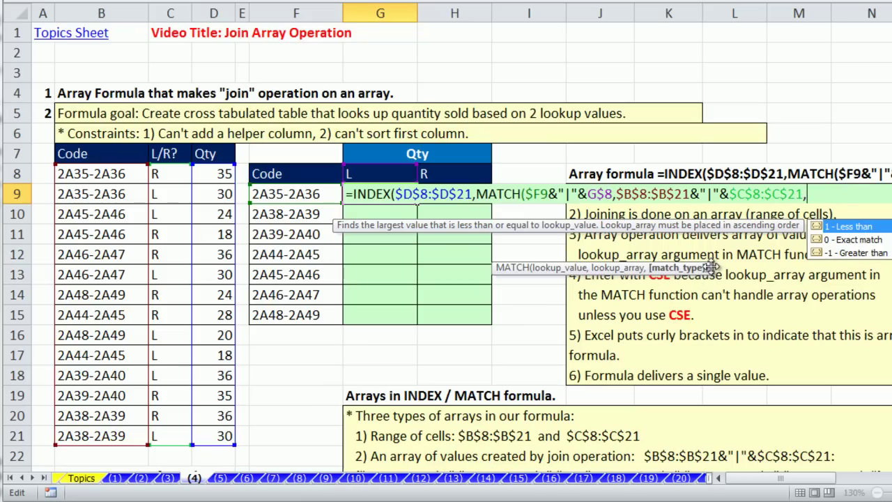
{"action": "left_click_drag", "start_coordinate": [704, 267], "coordinate": [791, 242]}
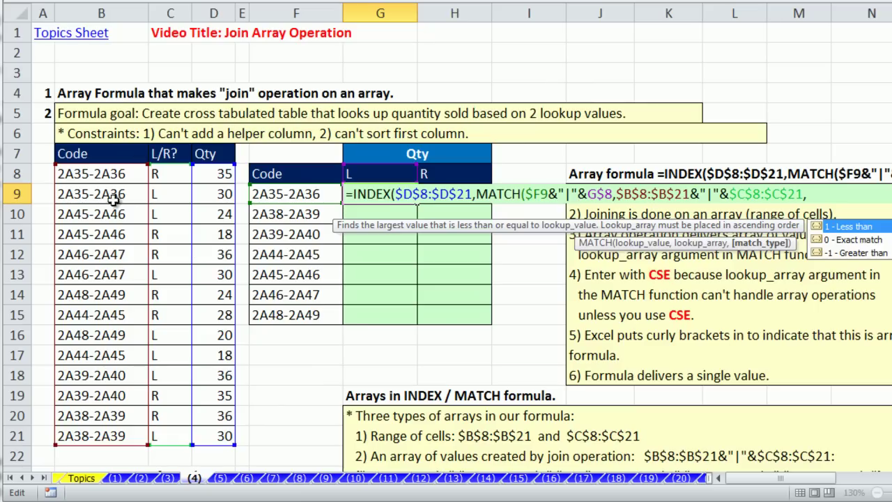
{"action": "double_click", "coordinate": [827, 240]}
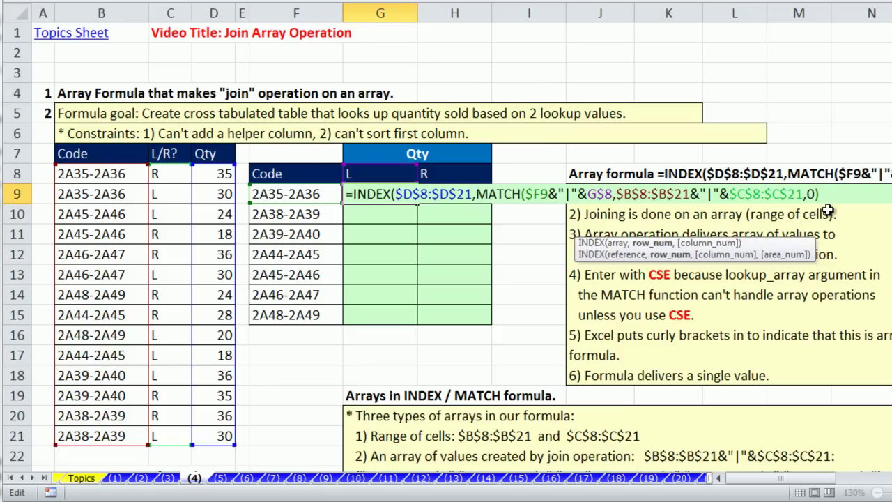
{"action": "type", "text": ")"}
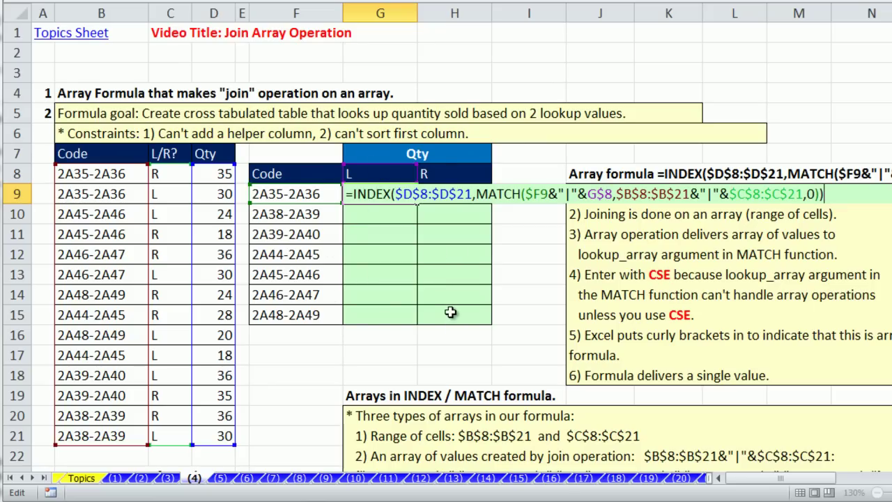
Re-enter G9's formula with Ctrl+Shift+Enter so it returns 30 instead of #VALUE!
{"action": "key", "text": "Return"}
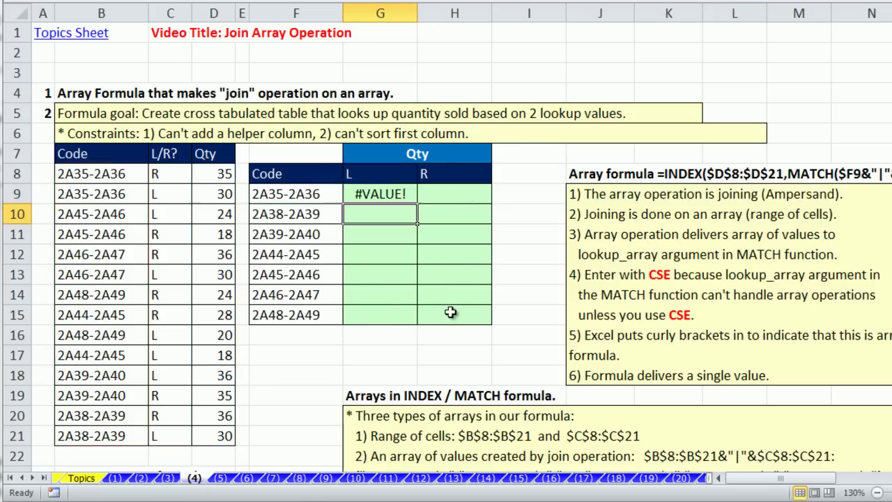
{"action": "double_click", "coordinate": [365, 195]}
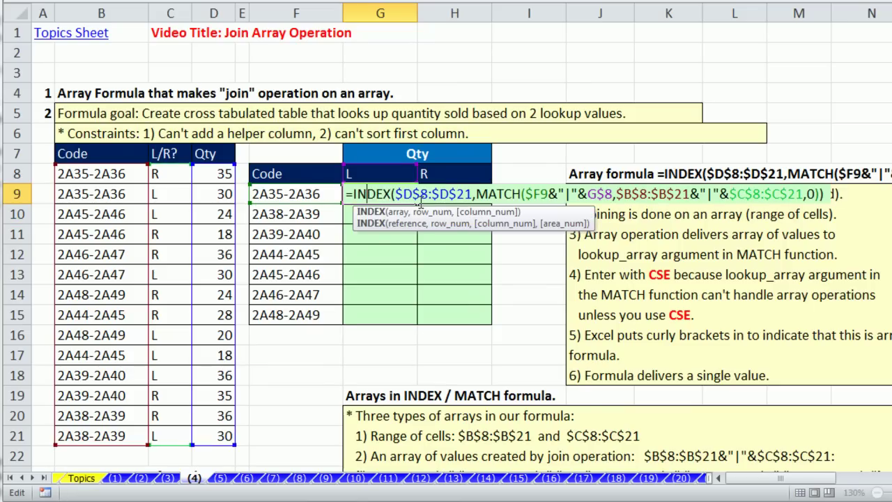
{"action": "left_click", "coordinate": [633, 195]}
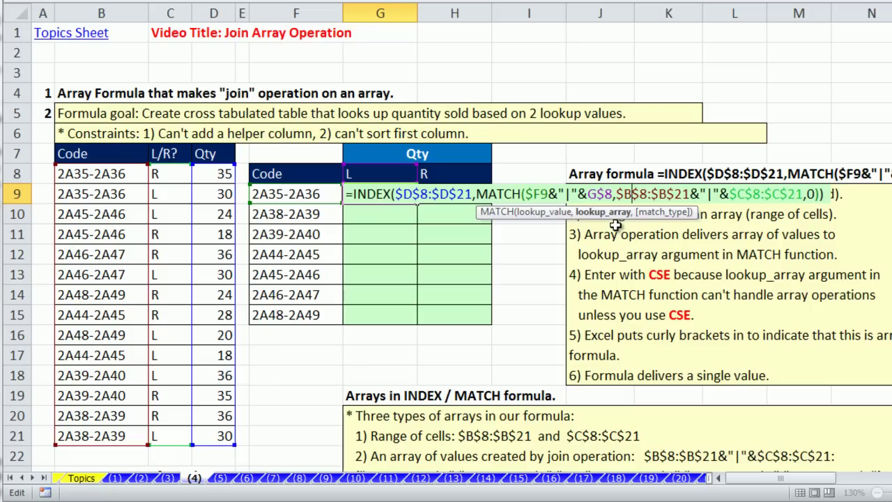
{"action": "key", "text": "ctrl+shift+Return"}
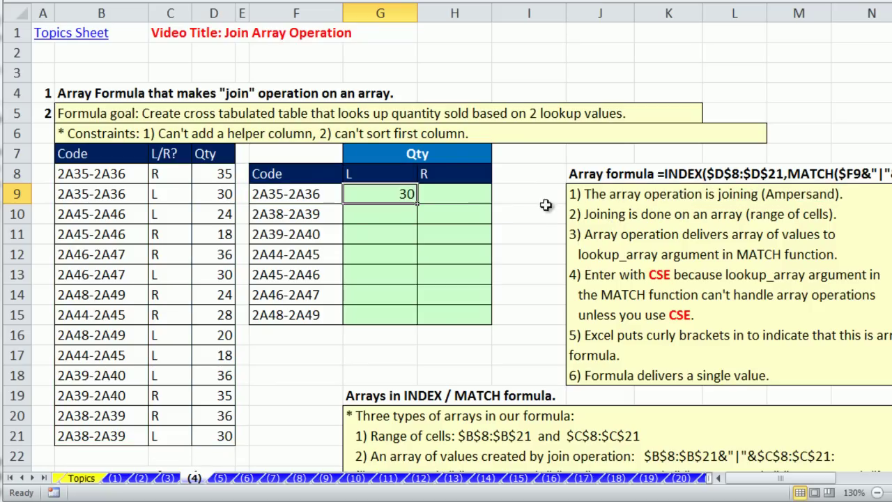
Copy G9's formula across to H9 and down to row 15, re-array-entering H15 to show 24
{"action": "left_click_drag", "start_coordinate": [428, 203], "coordinate": [491, 204]}
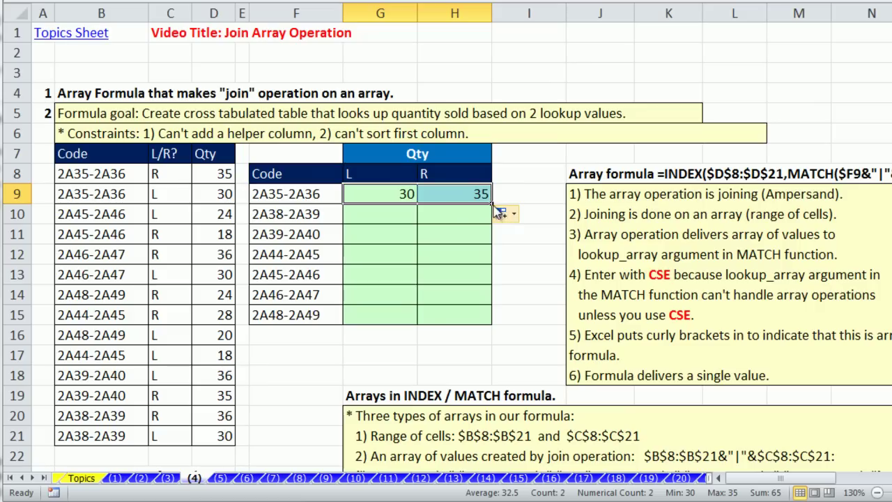
{"action": "double_click", "coordinate": [492, 205]}
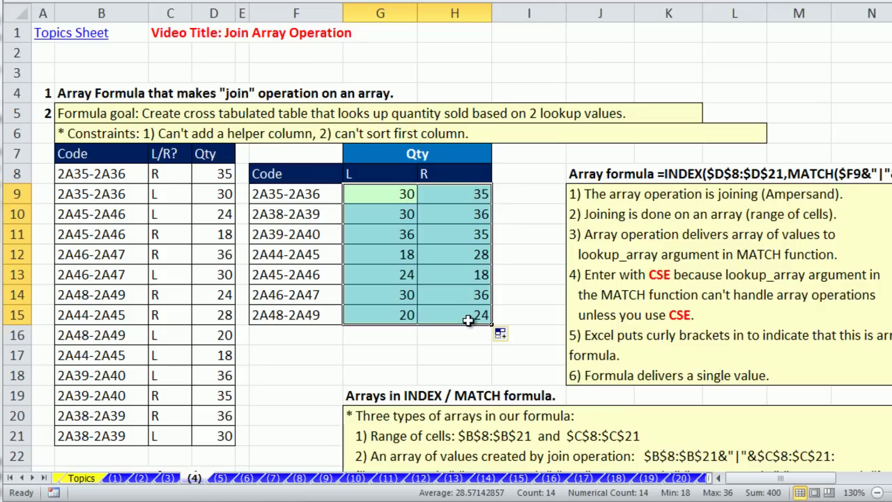
{"action": "left_click", "coordinate": [466, 319]}
{"action": "key", "text": "F2"}
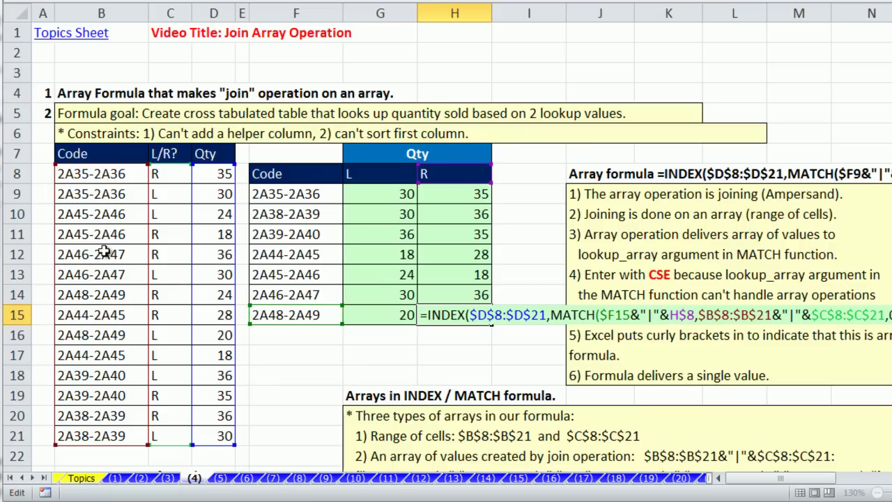
{"action": "key", "text": "ctrl+shift+Return"}
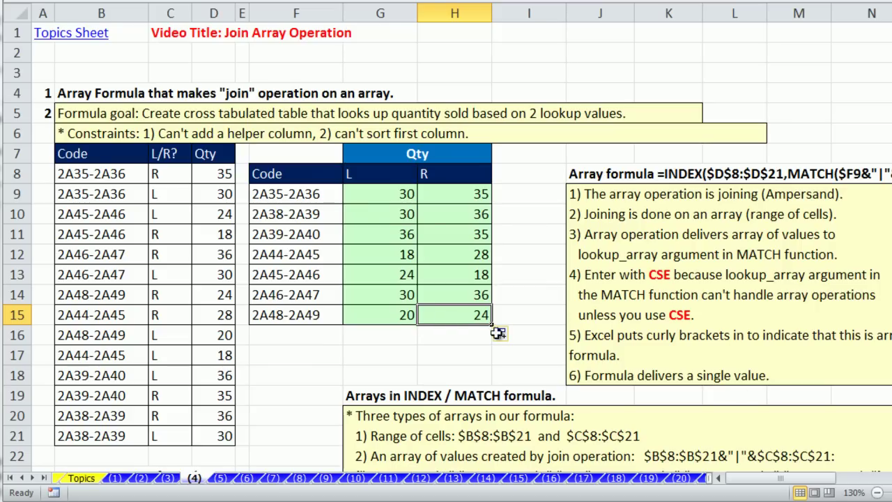
{"action": "double_click", "coordinate": [465, 314]}
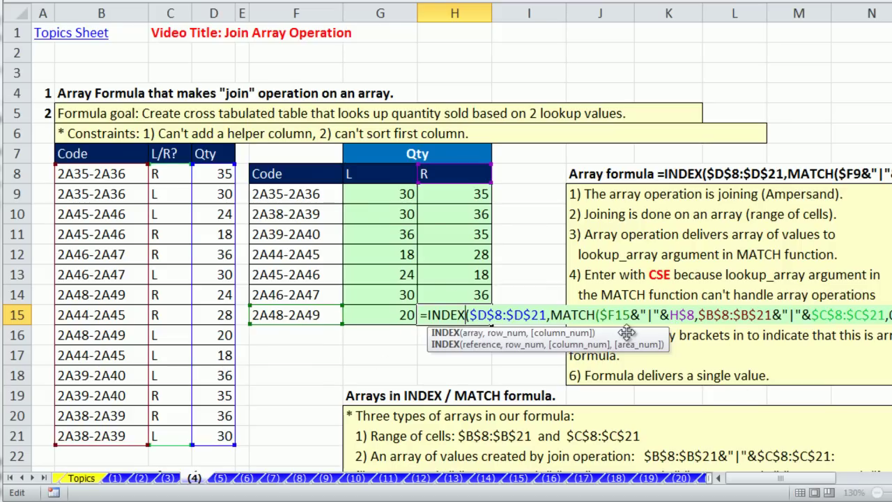
{"action": "left_click", "coordinate": [723, 316]}
{"action": "left_click", "coordinate": [819, 315]}
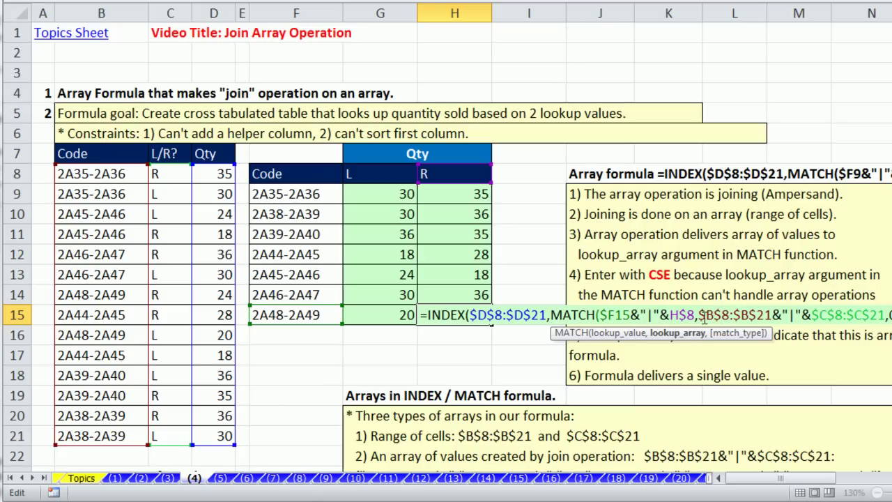
{"action": "left_click_drag", "start_coordinate": [698, 316], "coordinate": [758, 315]}
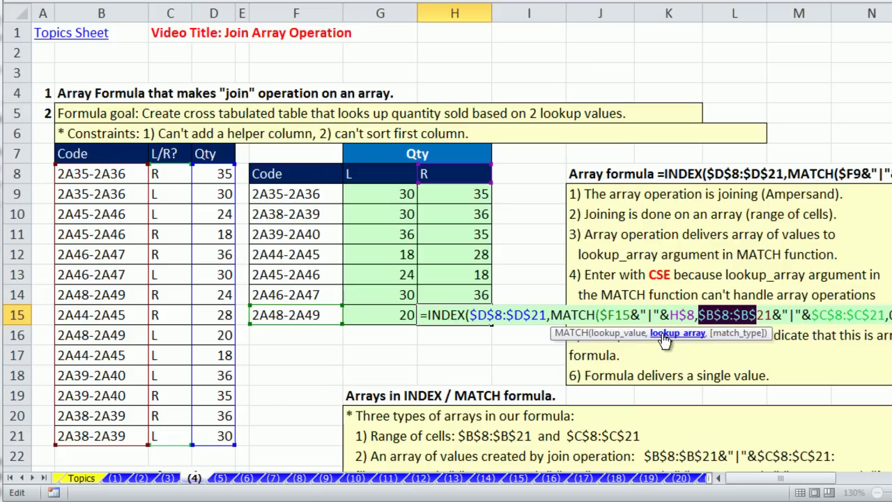
{"action": "left_click", "coordinate": [663, 337]}
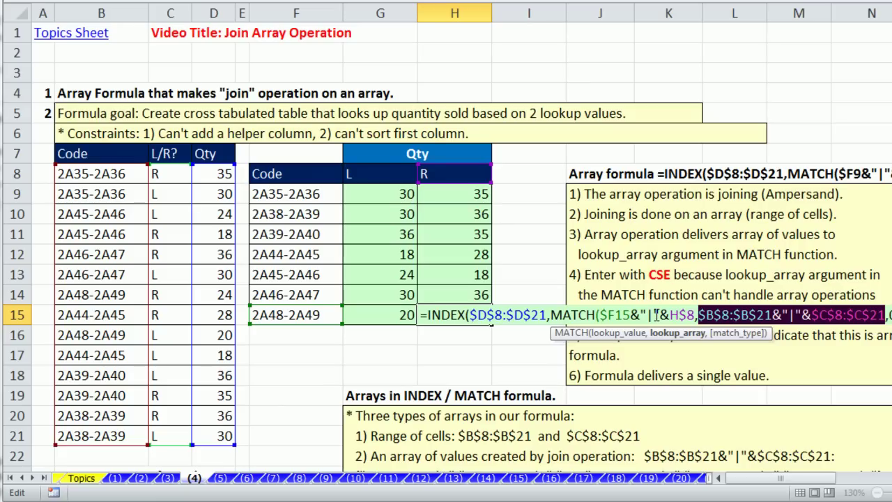
{"action": "key", "text": "F9"}
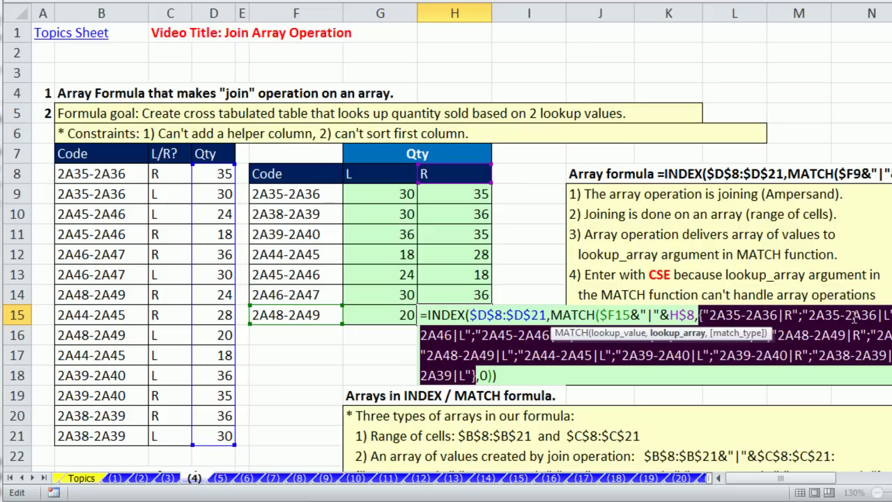
{"action": "key", "text": "Escape"}
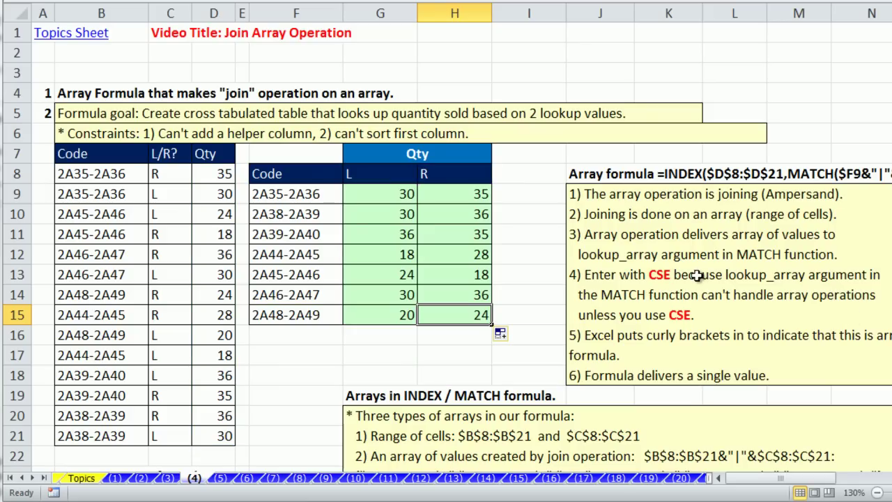
Scroll to the DGET example and review its Qty, Code and L/R? criteria cells
{"action": "scroll", "coordinate": [697, 276], "scroll_direction": "down", "scroll_amount": 4}
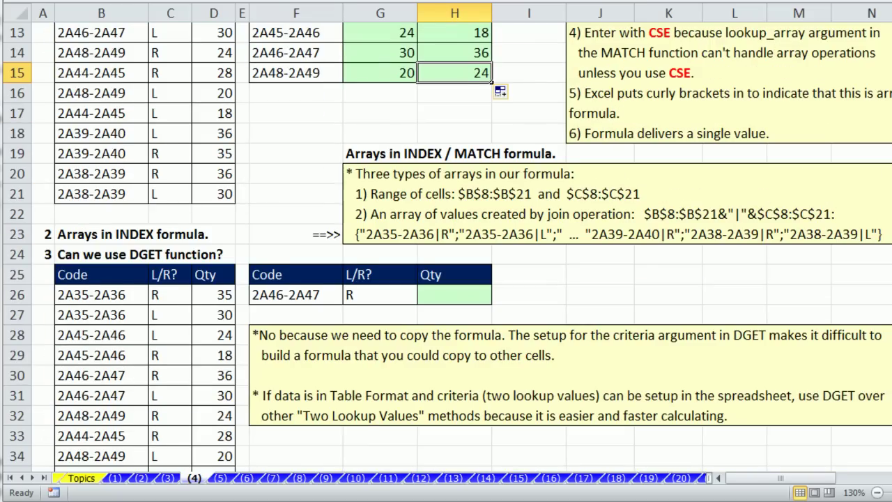
{"action": "scroll", "coordinate": [446, 276], "scroll_direction": "down", "scroll_amount": 3}
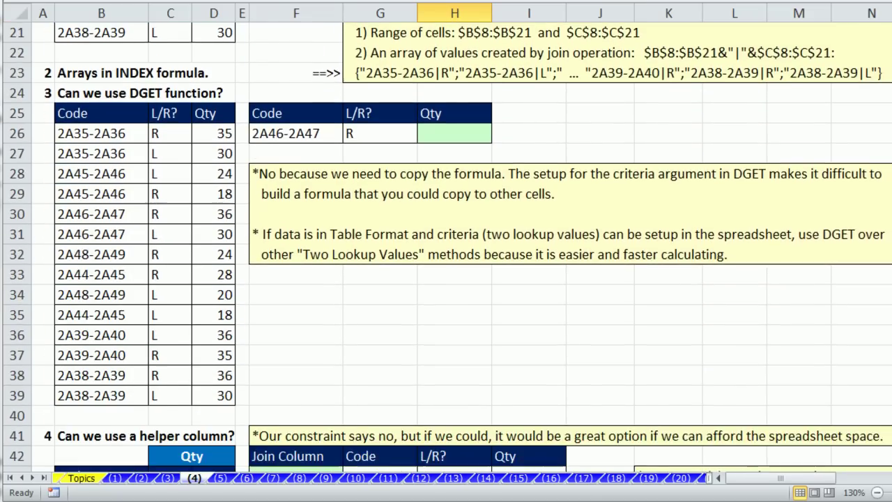
{"action": "scroll", "coordinate": [485, 193], "scroll_direction": "down", "scroll_amount": 2}
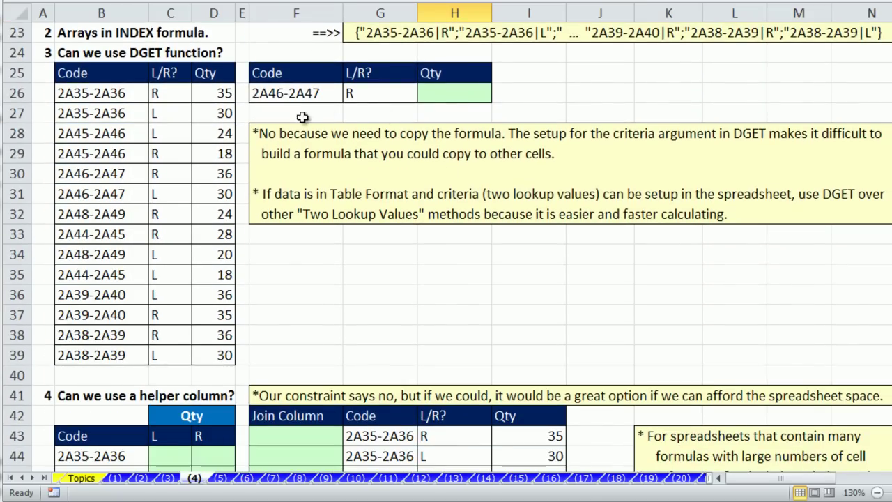
{"action": "scroll", "coordinate": [374, 171], "scroll_direction": "up", "scroll_amount": 6}
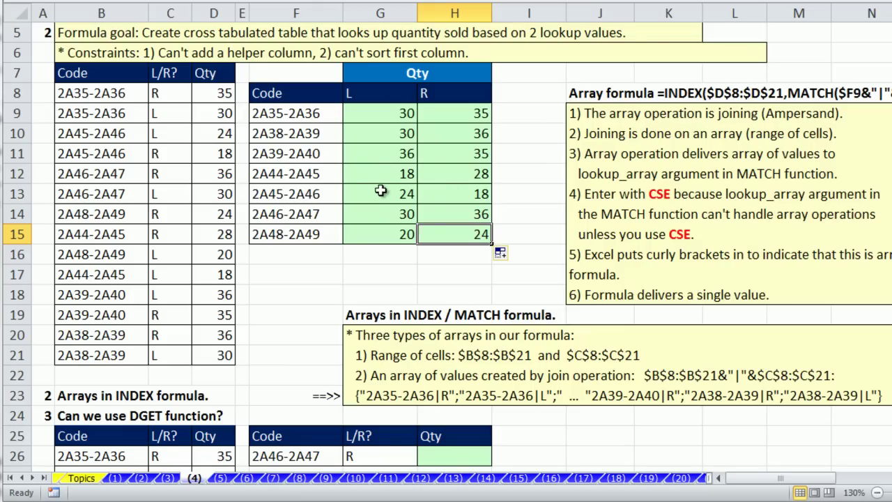
{"action": "scroll", "coordinate": [382, 188], "scroll_direction": "down", "scroll_amount": 5}
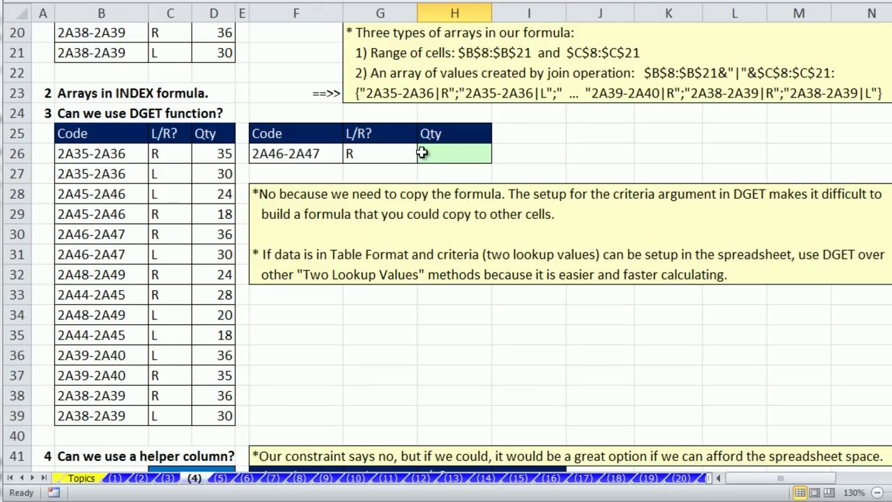
{"action": "left_click", "coordinate": [422, 153]}
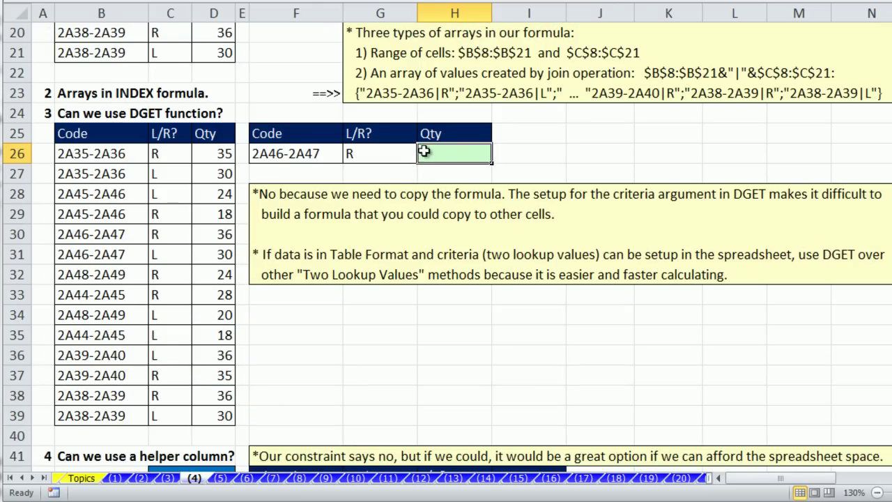
{"action": "left_click", "coordinate": [293, 156]}
{"action": "left_click", "coordinate": [373, 155]}
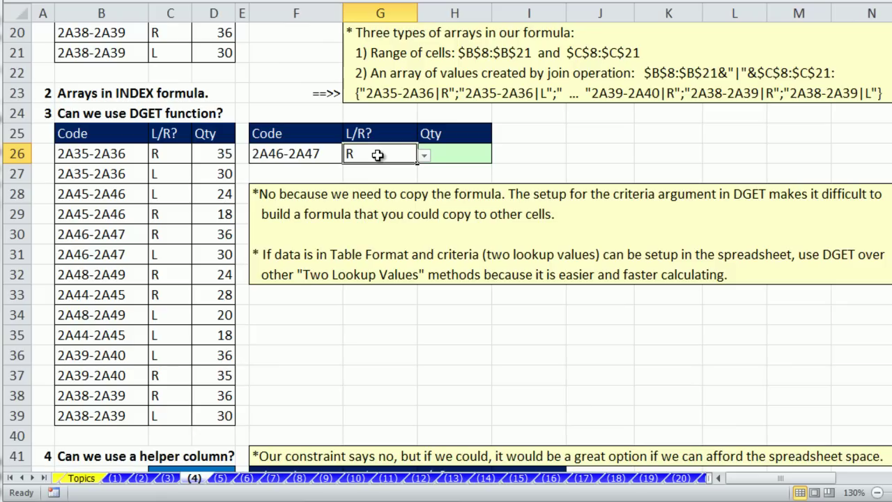
{"action": "left_click", "coordinate": [450, 155]}
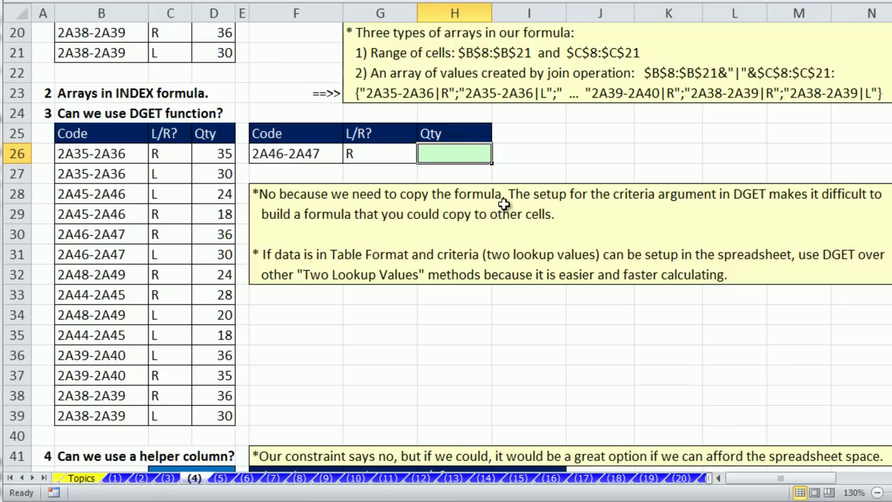
Compare criteria cells F26:G26 with the data table's Code, L/R? and Qty headers, ending on H26
{"action": "left_click", "coordinate": [317, 154]}
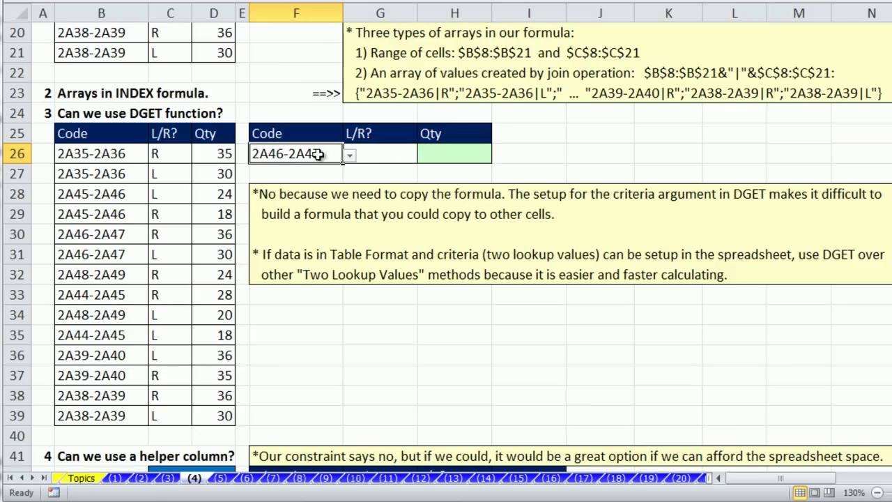
{"action": "left_click", "coordinate": [375, 155]}
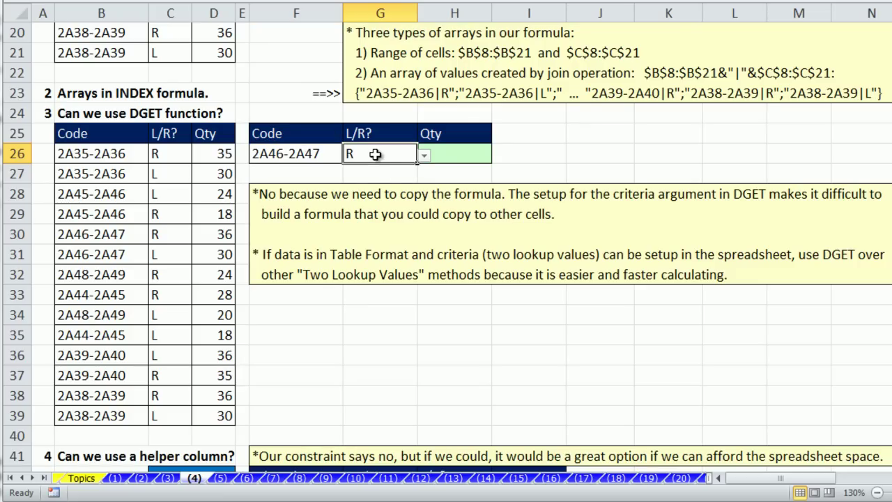
{"action": "left_click", "coordinate": [442, 155]}
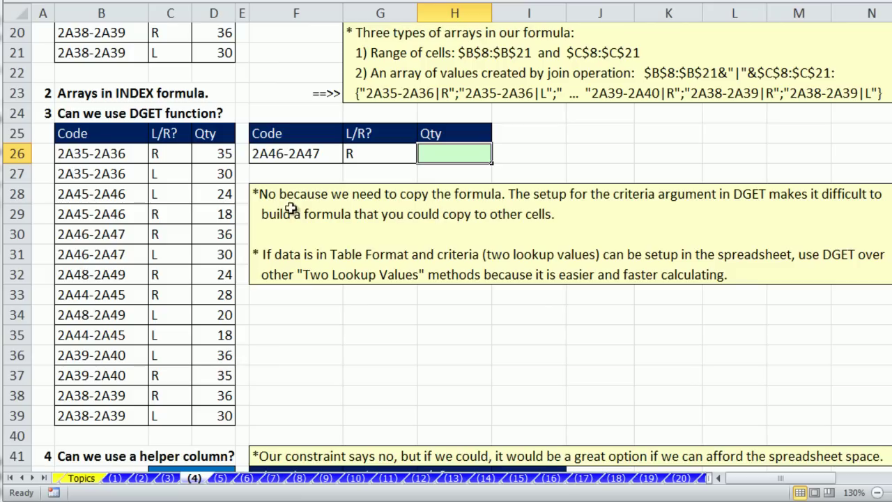
{"action": "left_click", "coordinate": [93, 137]}
{"action": "left_click", "coordinate": [165, 133]}
{"action": "left_click", "coordinate": [210, 132]}
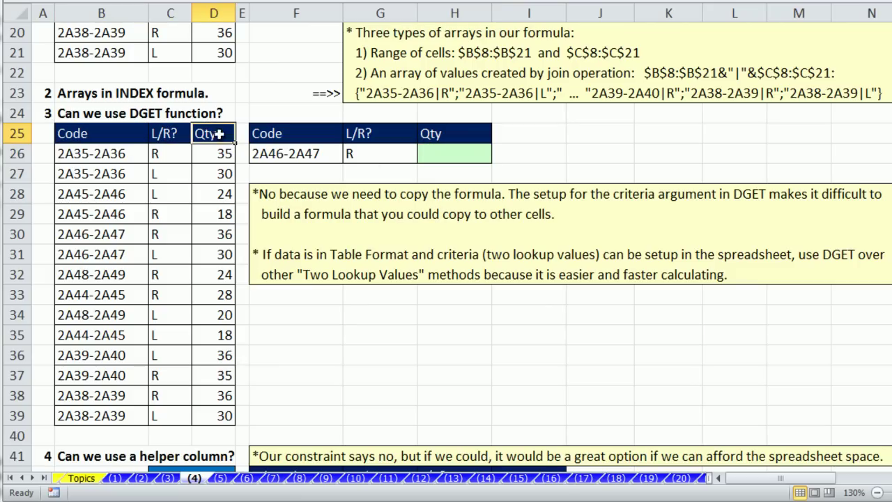
{"action": "left_click", "coordinate": [425, 157]}
Enter =DGET(B25:D39,H25,F25:G26) in H26
{"action": "type", "text": "=dg"}
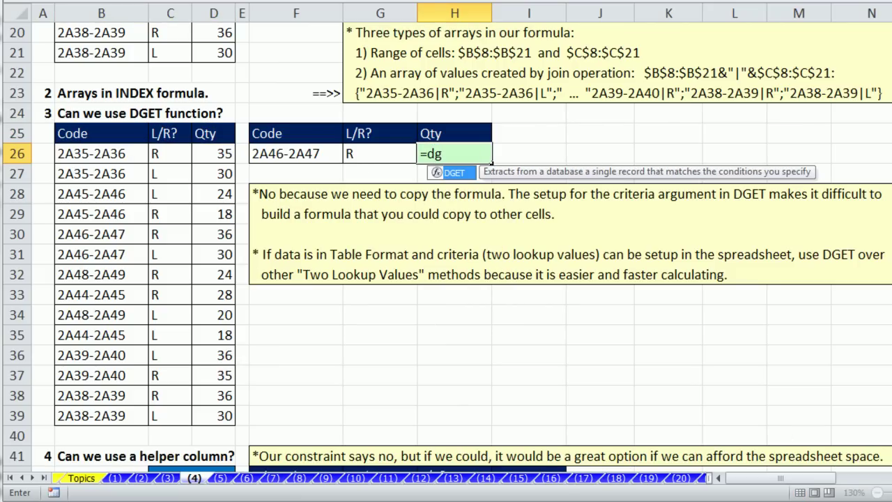
{"action": "key", "text": "Tab"}
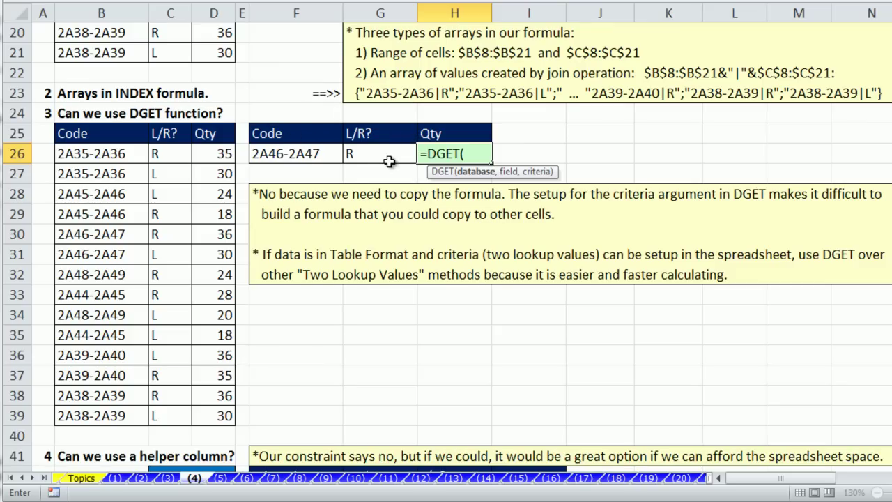
{"action": "scroll", "coordinate": [484, 204], "scroll_direction": "up", "scroll_amount": 4}
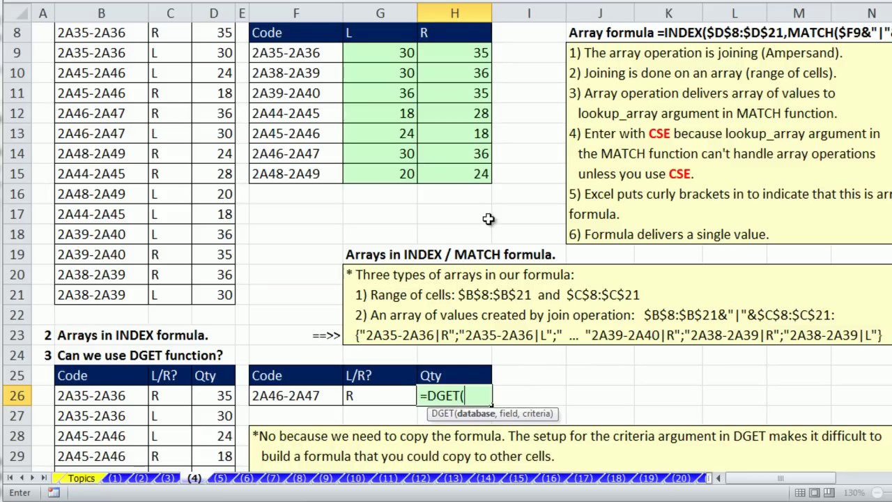
{"action": "scroll", "coordinate": [469, 251], "scroll_direction": "down", "scroll_amount": 3}
{"action": "scroll", "coordinate": [475, 270], "scroll_direction": "down", "scroll_amount": 1}
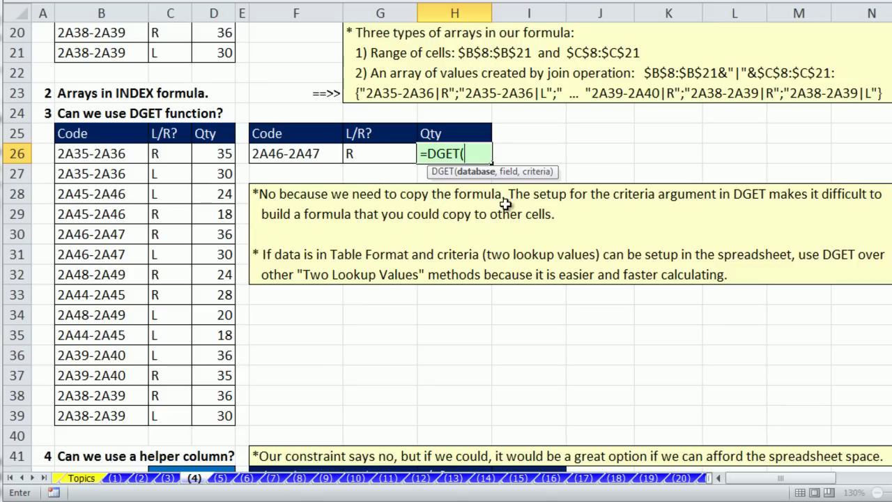
{"action": "left_click_drag", "start_coordinate": [113, 134], "coordinate": [224, 411]}
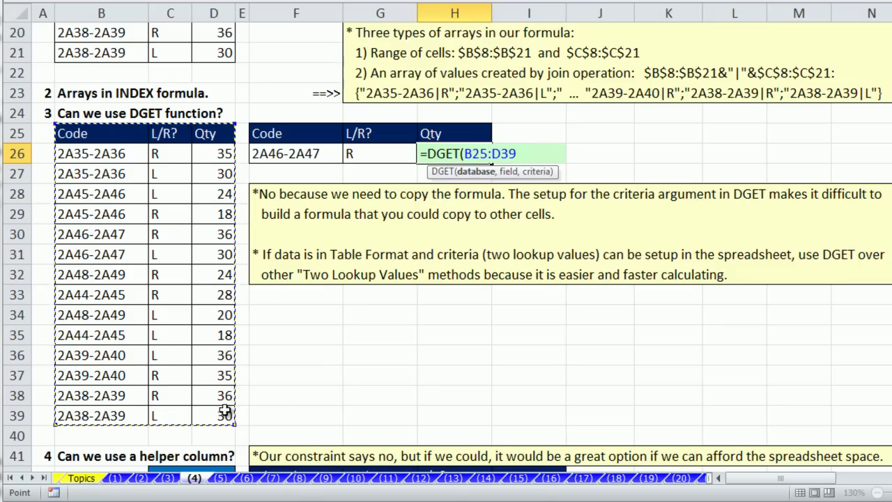
{"action": "type", "text": ","}
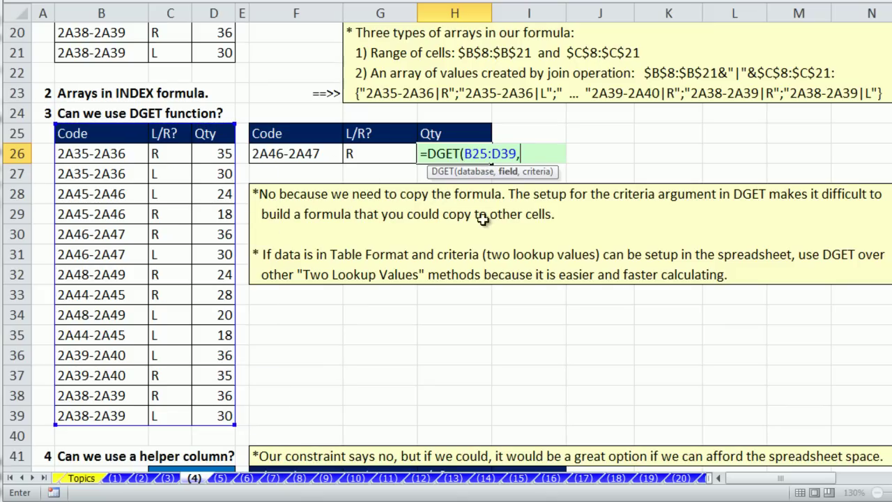
{"action": "left_click", "coordinate": [456, 134]}
{"action": "type", "text": ","}
{"action": "left_click_drag", "start_coordinate": [287, 134], "coordinate": [354, 154]}
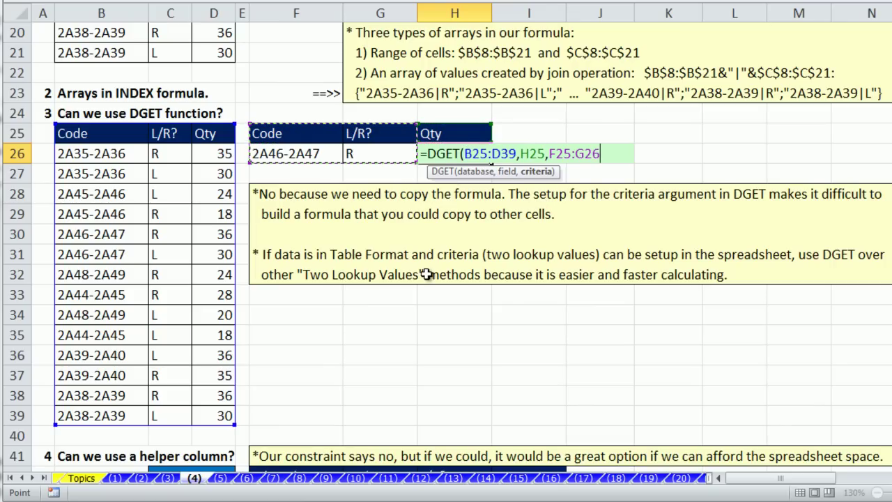
{"action": "type", "text": ")"}
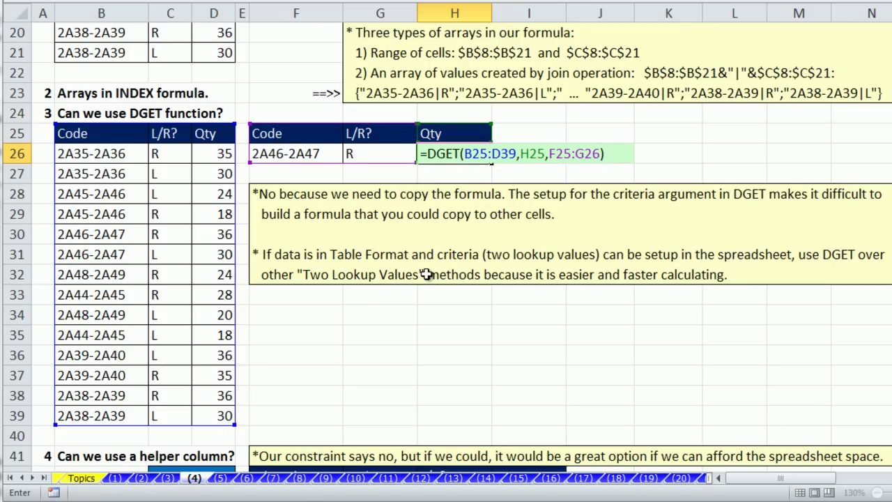
{"action": "key", "text": "ctrl+Return"}
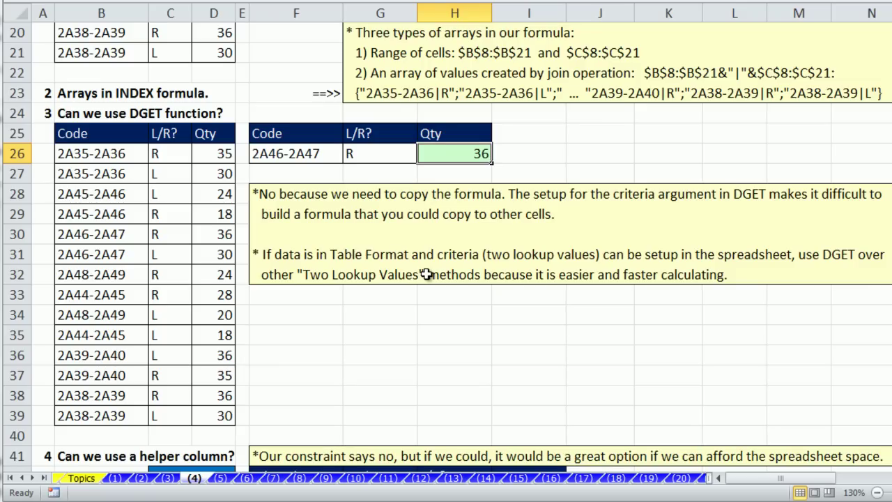
Change the criteria to L and 2A39-2A40 so the DGET result shows 36
{"action": "left_click", "coordinate": [366, 154]}
{"action": "left_click", "coordinate": [424, 155]}
{"action": "left_click", "coordinate": [339, 181]}
{"action": "left_click", "coordinate": [311, 155]}
{"action": "left_click", "coordinate": [350, 156]}
{"action": "left_click", "coordinate": [286, 236]}
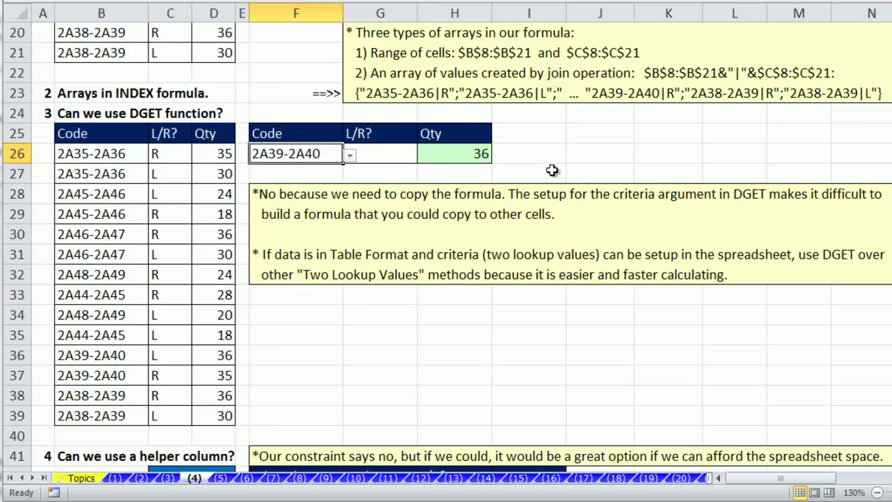
{"action": "double_click", "coordinate": [449, 153]}
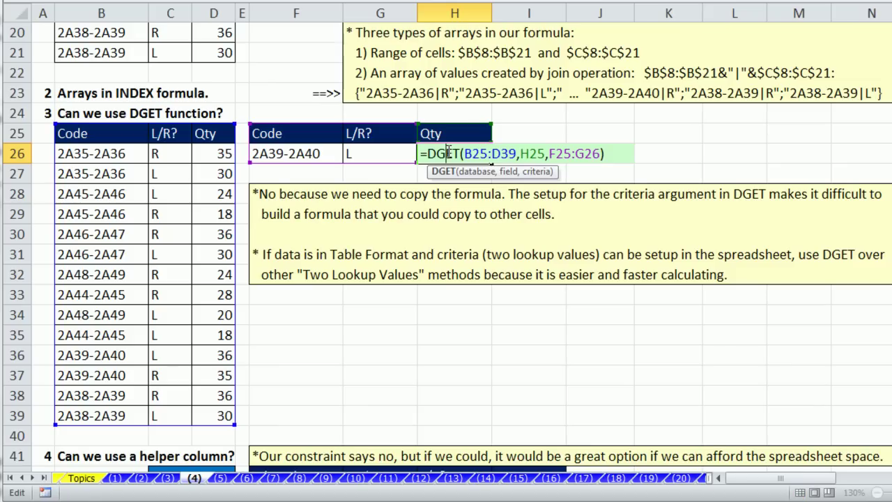
{"action": "key", "text": "Escape"}
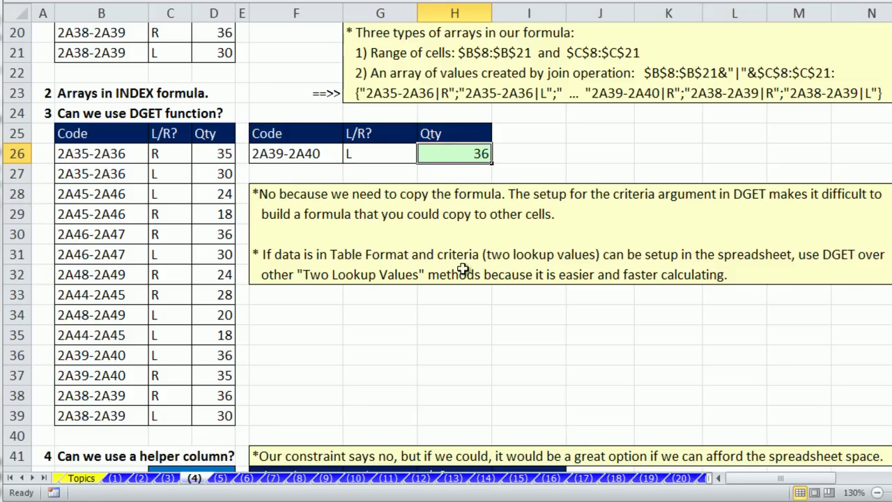
Enter =G43&"|"&H43 in F43 and fill it down to F56
{"action": "scroll", "coordinate": [481, 278], "scroll_direction": "down", "scroll_amount": 3}
{"action": "scroll", "coordinate": [502, 284], "scroll_direction": "down", "scroll_amount": 2}
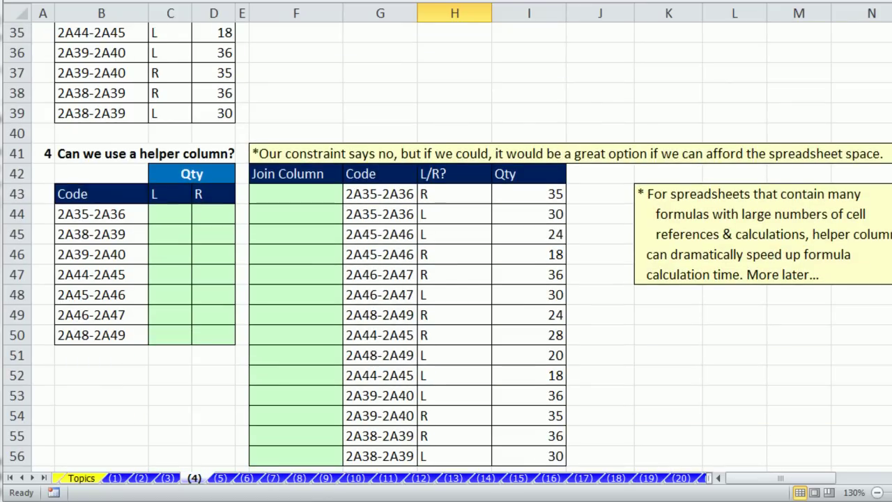
{"action": "scroll", "coordinate": [451, 251], "scroll_direction": "down", "scroll_amount": 2}
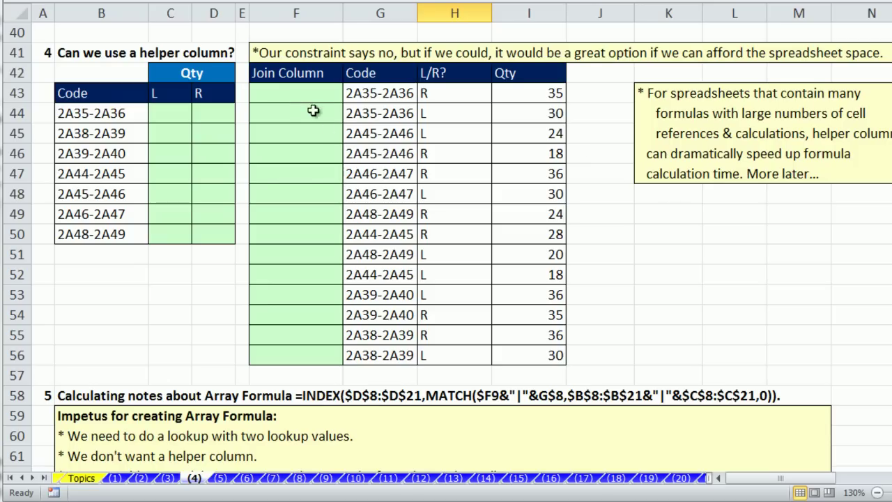
{"action": "left_click", "coordinate": [295, 97]}
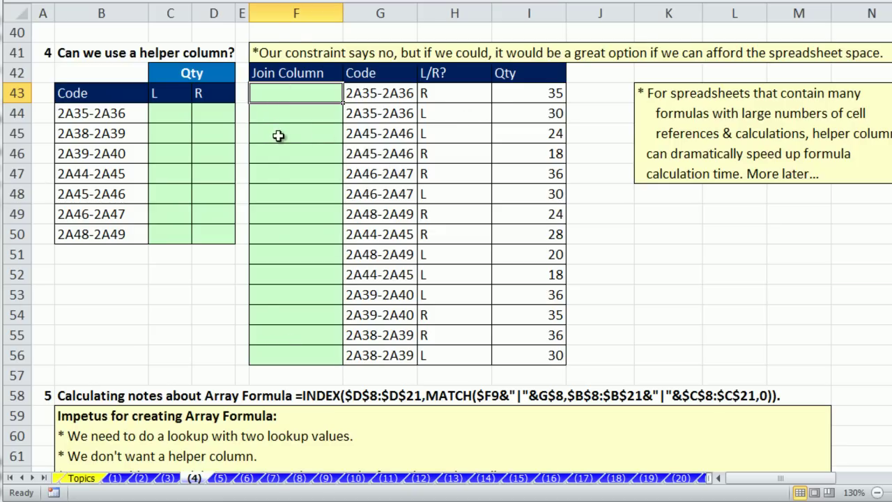
{"action": "type", "text": "="}
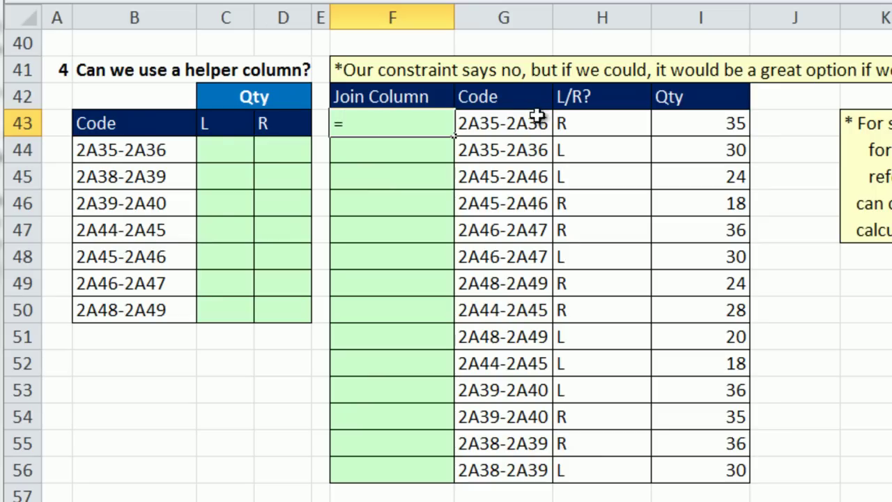
{"action": "left_click", "coordinate": [537, 118]}
{"action": "type", "text": "&\""}
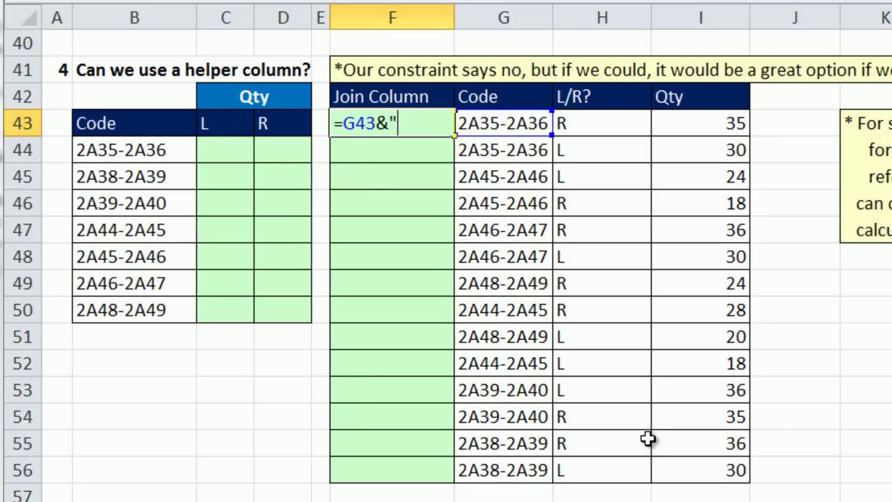
{"action": "type", "text": "|\"&"}
{"action": "key", "text": "Right"}
{"action": "key", "text": "Right"}
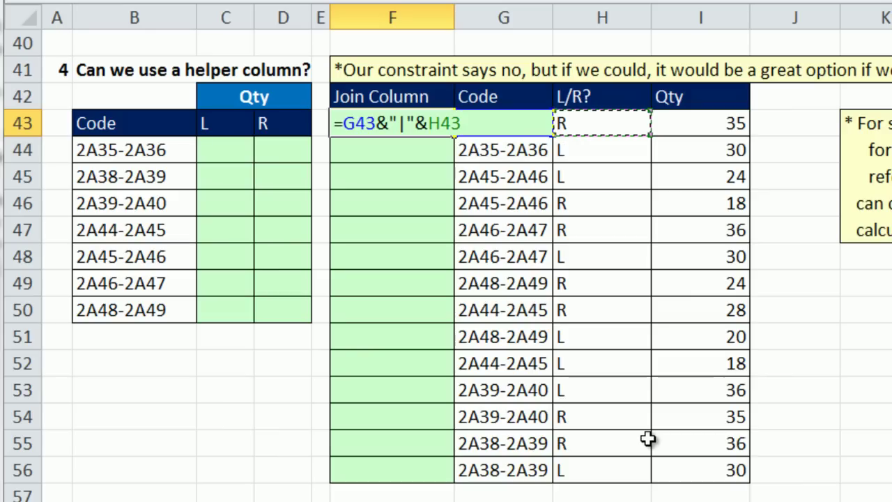
{"action": "key", "text": "Return"}
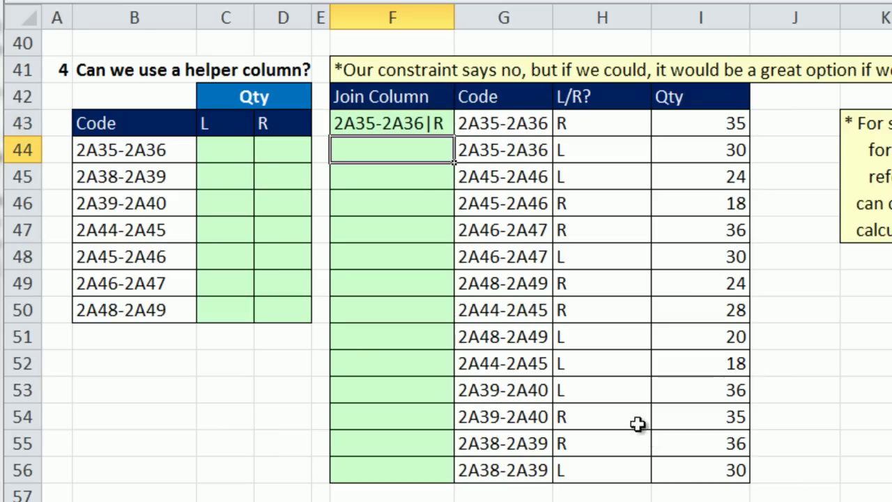
{"action": "left_click", "coordinate": [444, 123]}
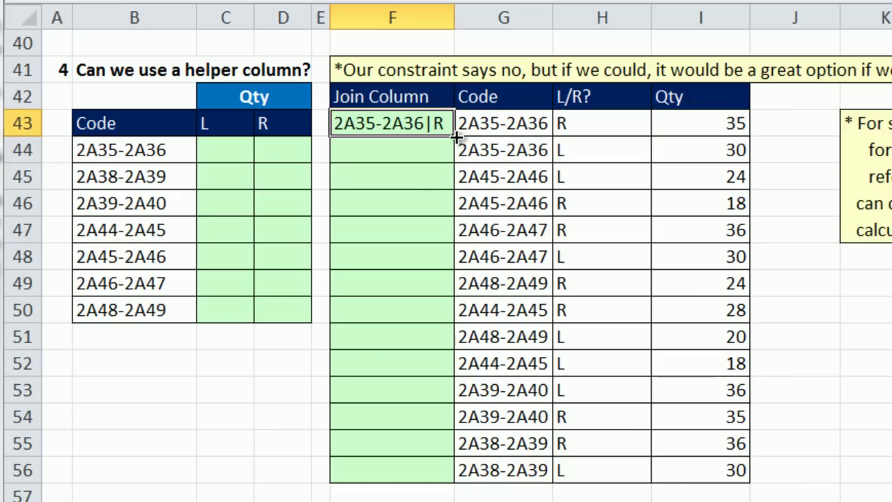
{"action": "double_click", "coordinate": [453, 136]}
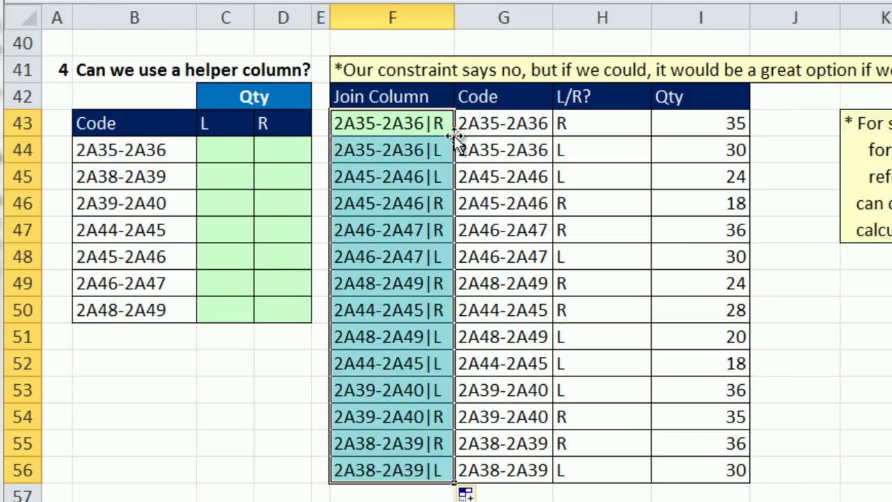
Enter =VLOOKUP($B44&"|"&C$43,$F$43:$I$56,4,0) in C44
{"action": "left_click", "coordinate": [234, 152]}
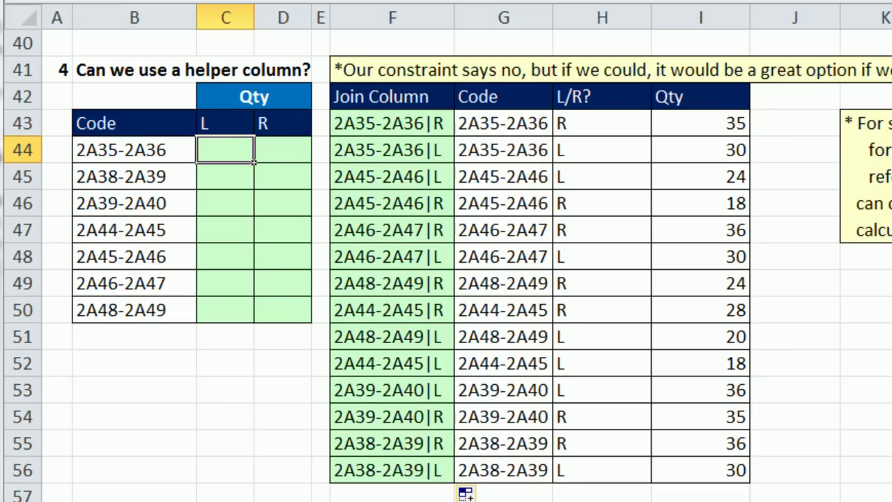
{"action": "type", "text": "=vl"}
{"action": "key", "text": "Tab"}
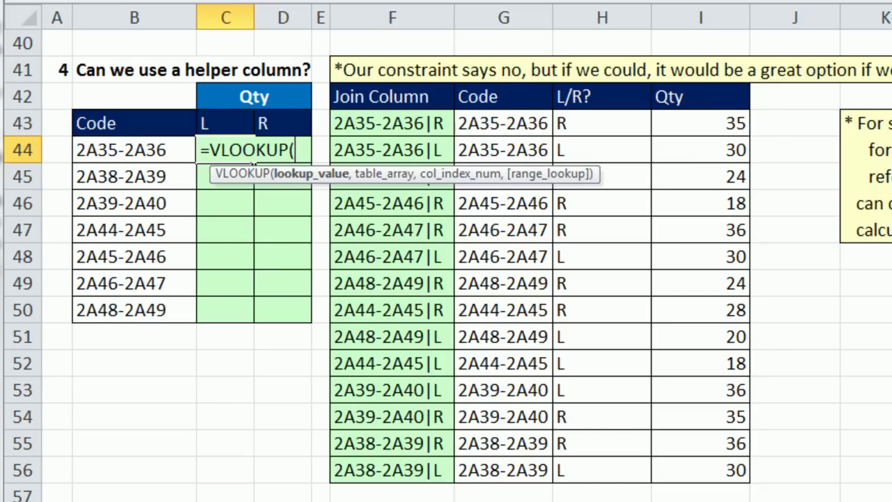
{"action": "left_click", "coordinate": [151, 148]}
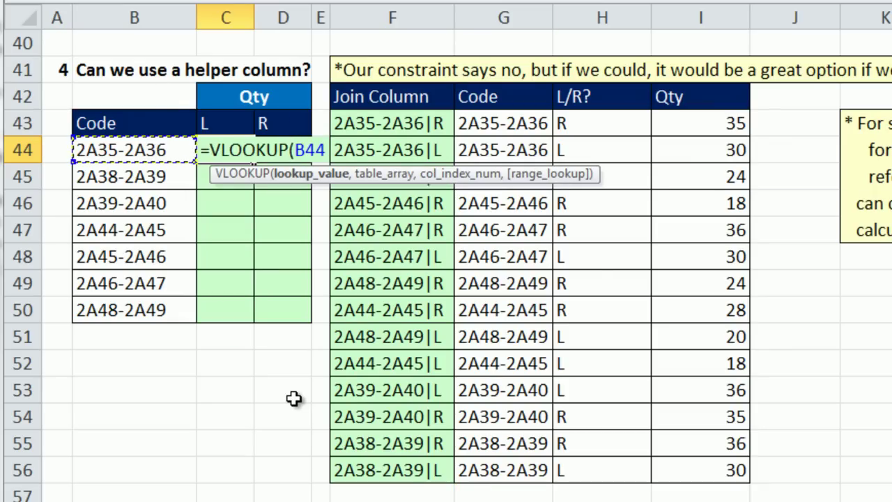
{"action": "key", "text": "F4"}
{"action": "key", "text": "F4"}
{"action": "key", "text": "F4"}
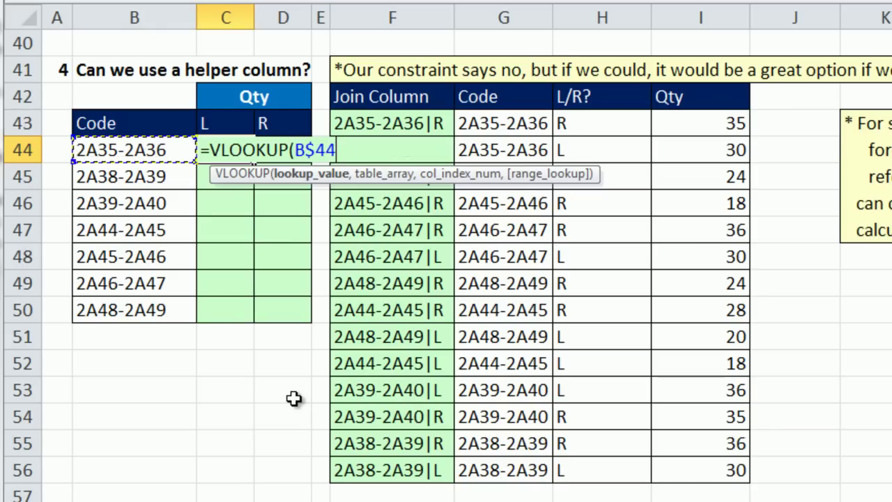
{"action": "type", "text": "&"}
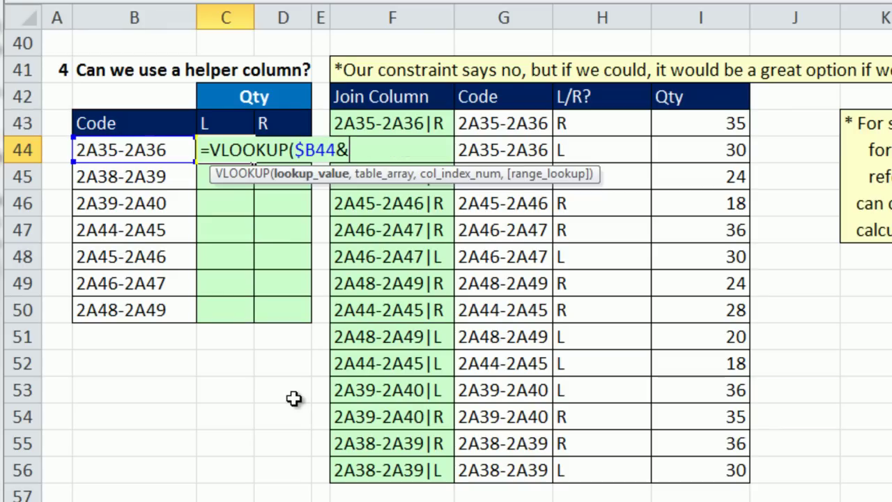
{"action": "type", "text": "\"|\"&"}
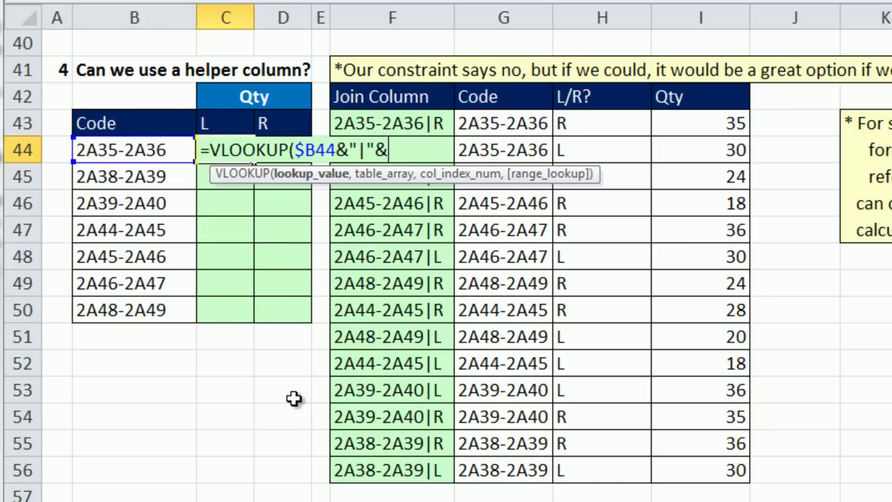
{"action": "left_click", "coordinate": [234, 120]}
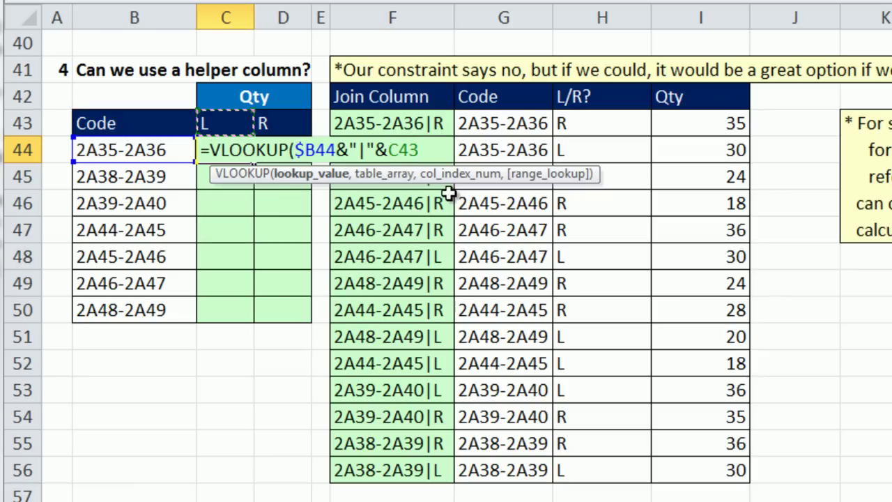
{"action": "key", "text": "F4"}
{"action": "key", "text": "F4"}
{"action": "type", "text": ","}
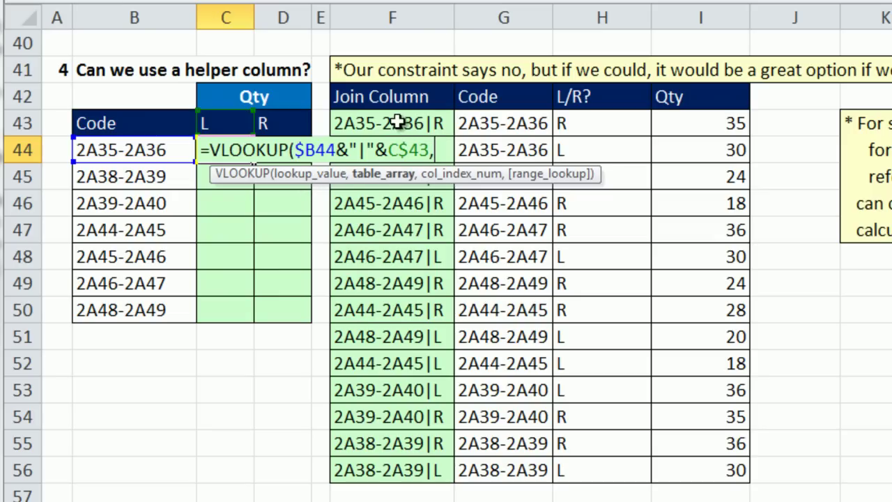
{"action": "left_click_drag", "start_coordinate": [407, 133], "coordinate": [740, 463]}
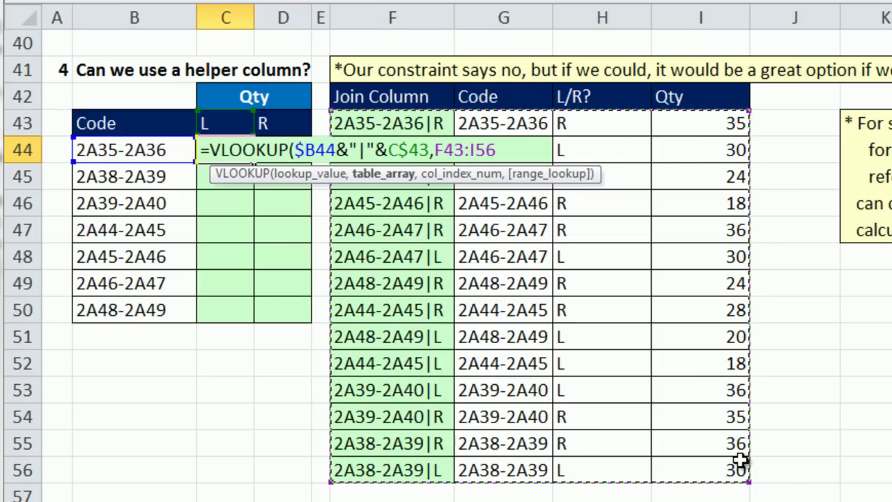
{"action": "key", "text": "F4"}
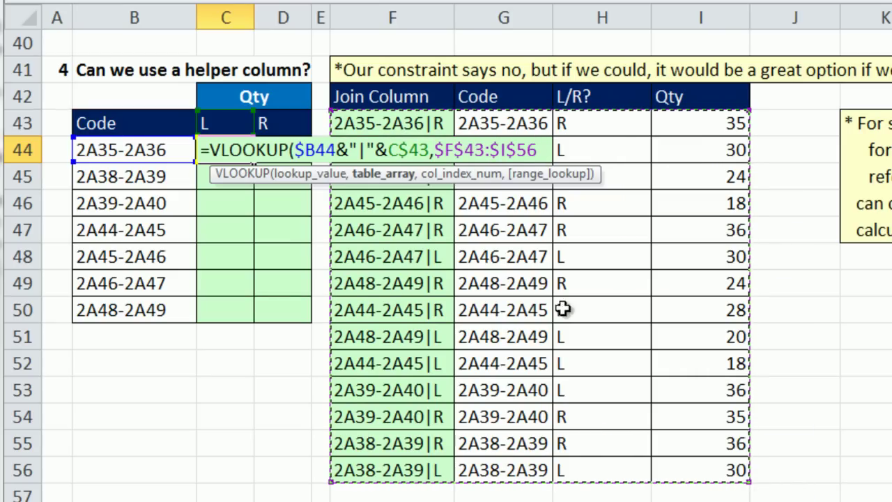
{"action": "type", "text": ","}
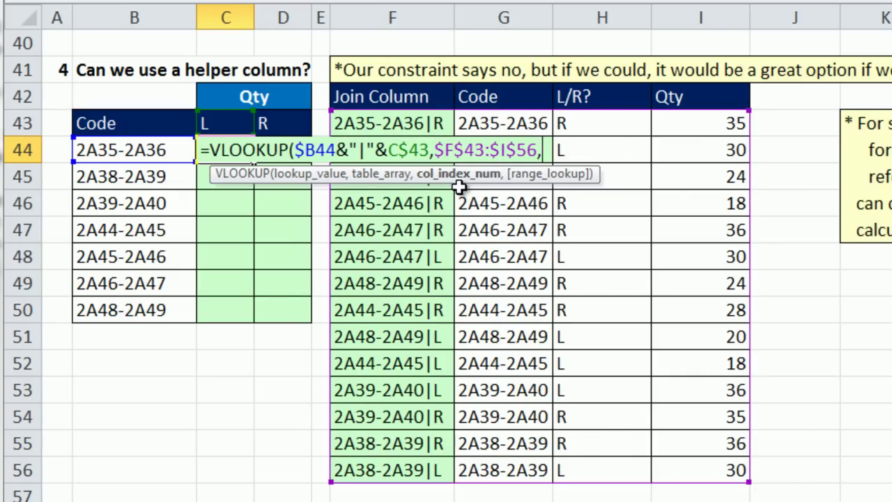
{"action": "type", "text": "4"}
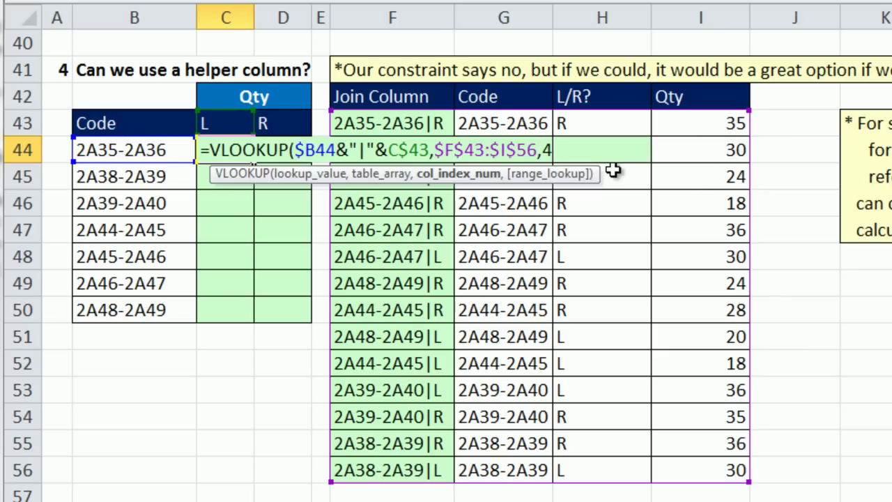
{"action": "type", "text": ","}
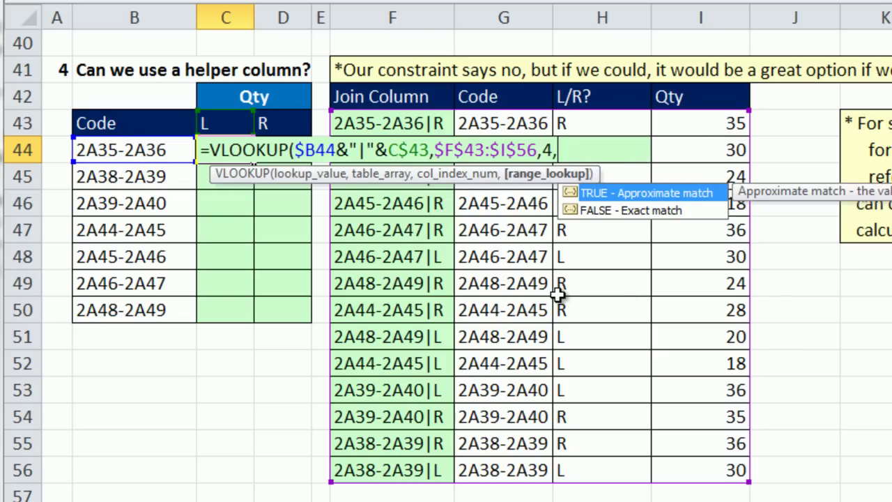
{"action": "type", "text": "0)"}
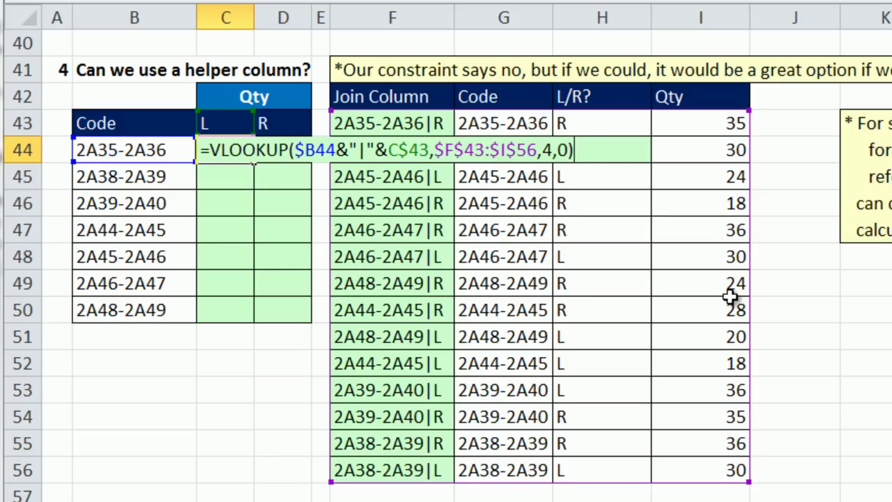
{"action": "key", "text": "ctrl+Return"}
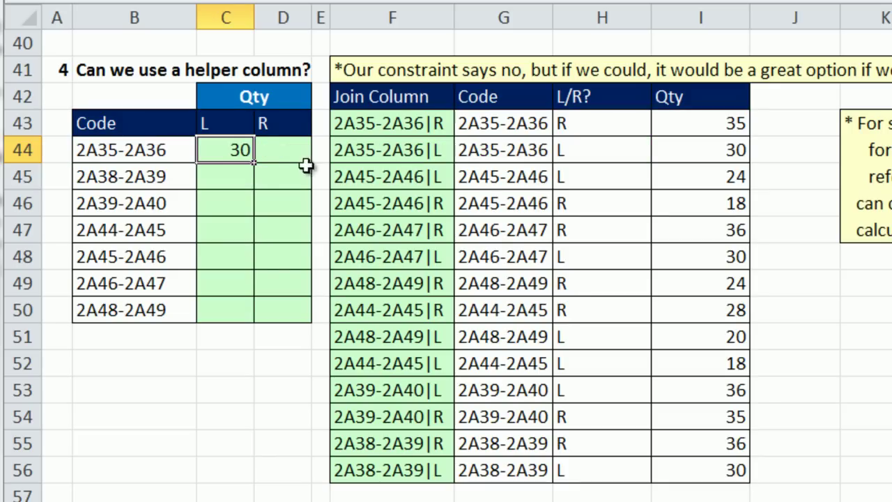
Fill the C44 formula across to D44 and down to row 50, then check D50
{"action": "left_click_drag", "start_coordinate": [252, 163], "coordinate": [303, 159]}
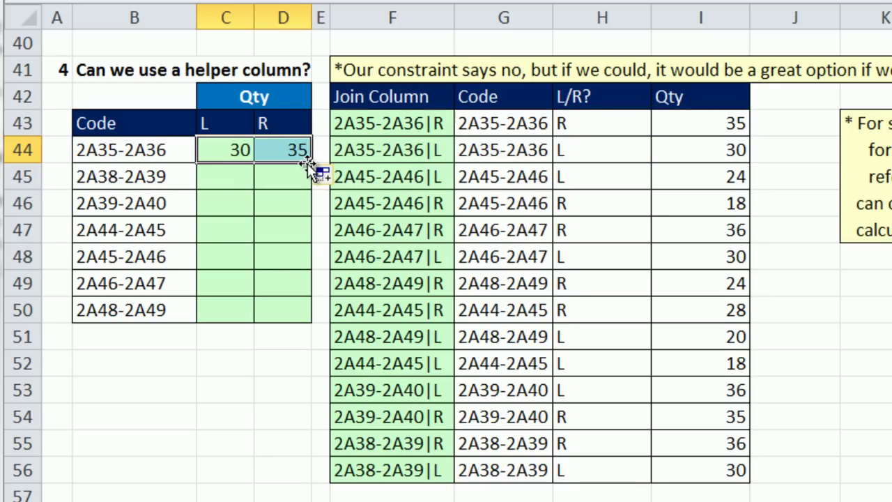
{"action": "double_click", "coordinate": [311, 161]}
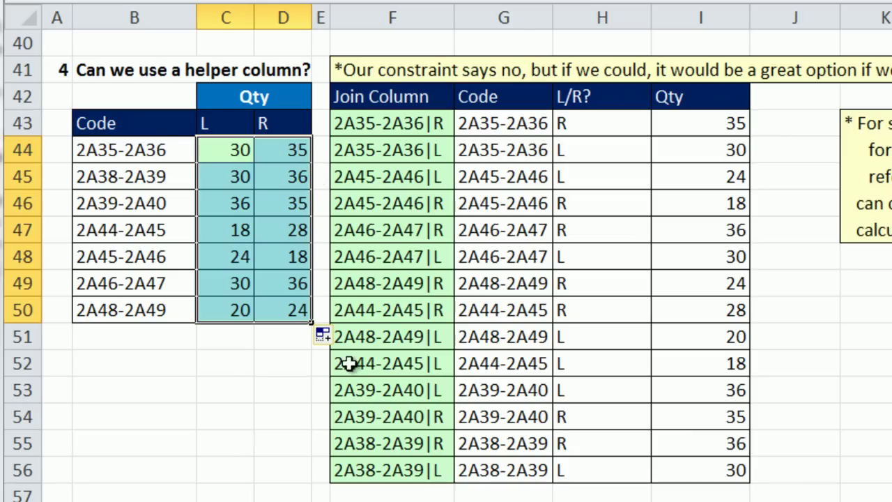
{"action": "double_click", "coordinate": [283, 310]}
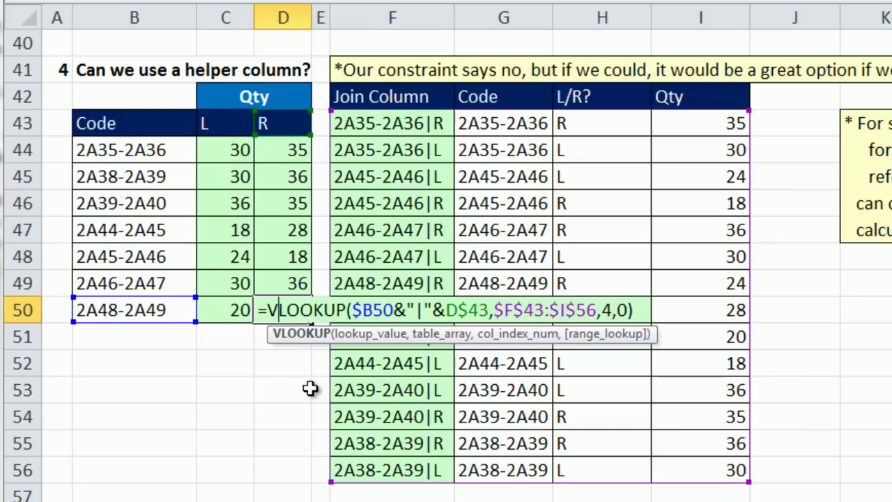
{"action": "key", "text": "ctrl+Return"}
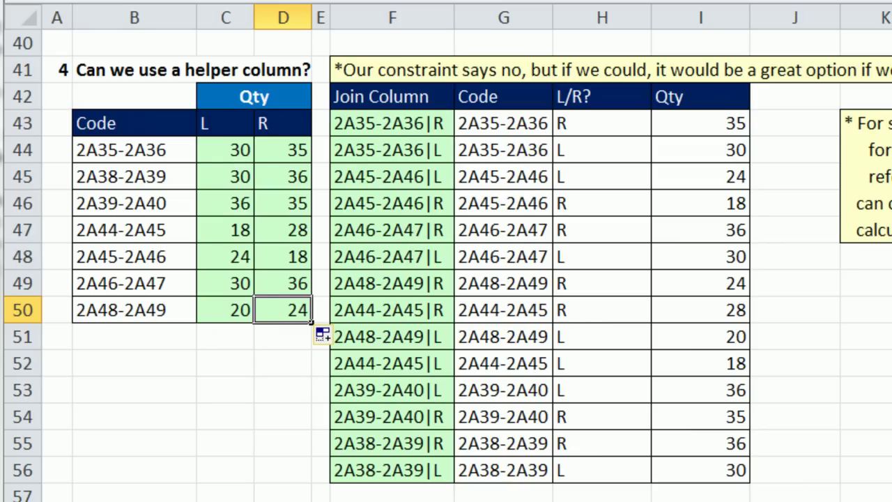
Scroll down to section 6 with its two Qty tables and the join helper table
{"action": "scroll", "coordinate": [446, 278], "scroll_direction": "down", "scroll_amount": 5}
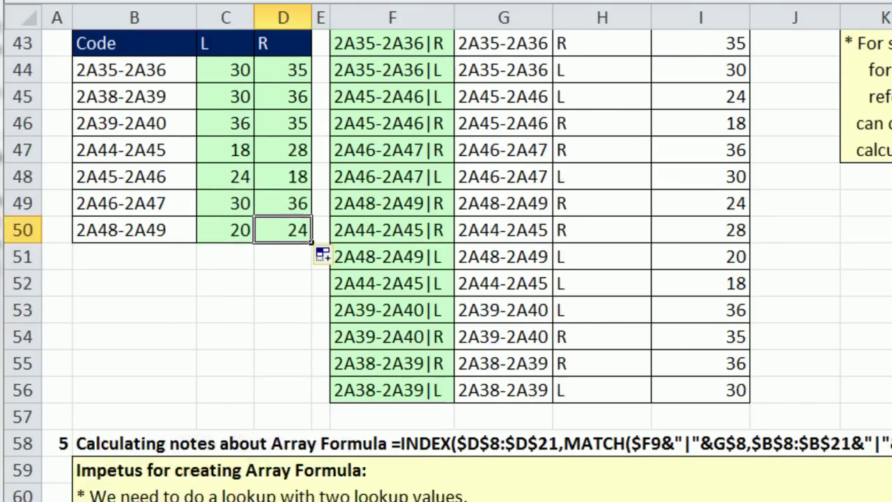
{"action": "scroll", "coordinate": [446, 279], "scroll_direction": "down", "scroll_amount": 8}
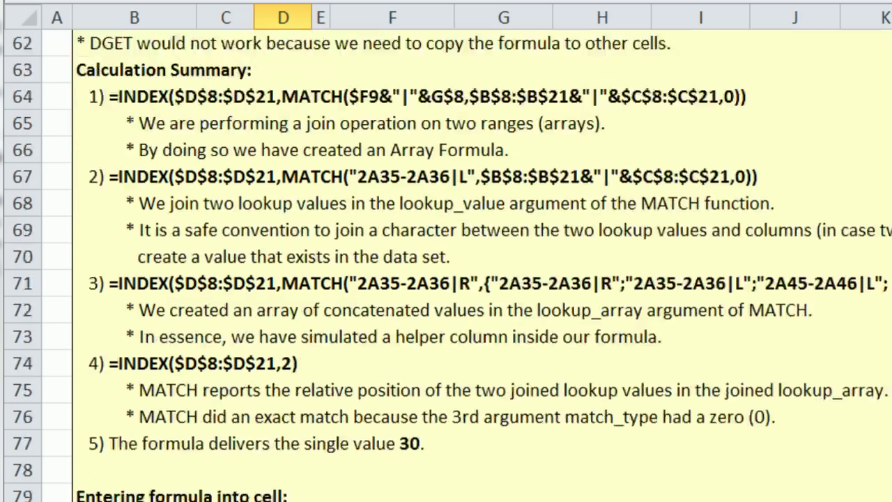
{"action": "scroll", "coordinate": [446, 279], "scroll_direction": "down", "scroll_amount": 2}
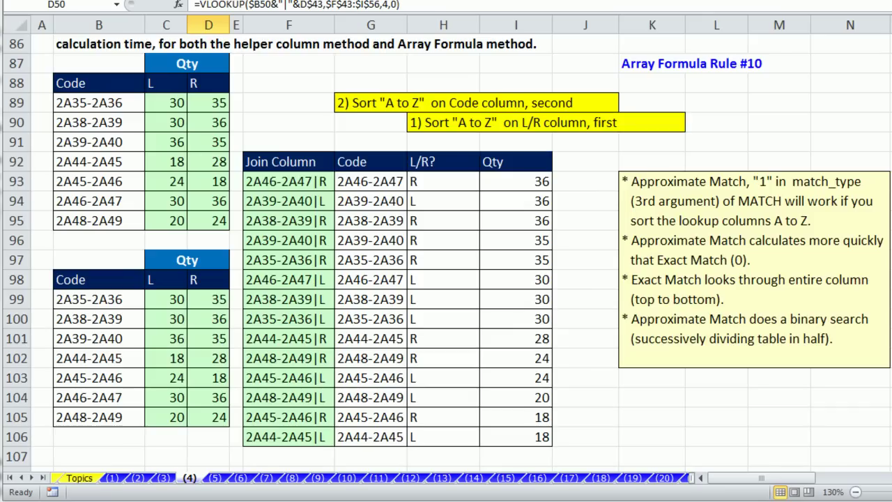
{"action": "scroll", "coordinate": [446, 251], "scroll_direction": "up", "scroll_amount": 1}
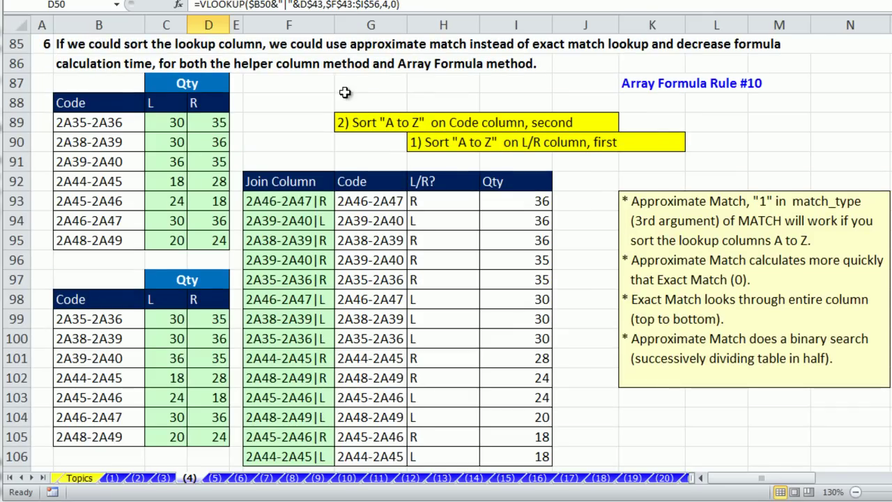
{"action": "double_click", "coordinate": [165, 119]}
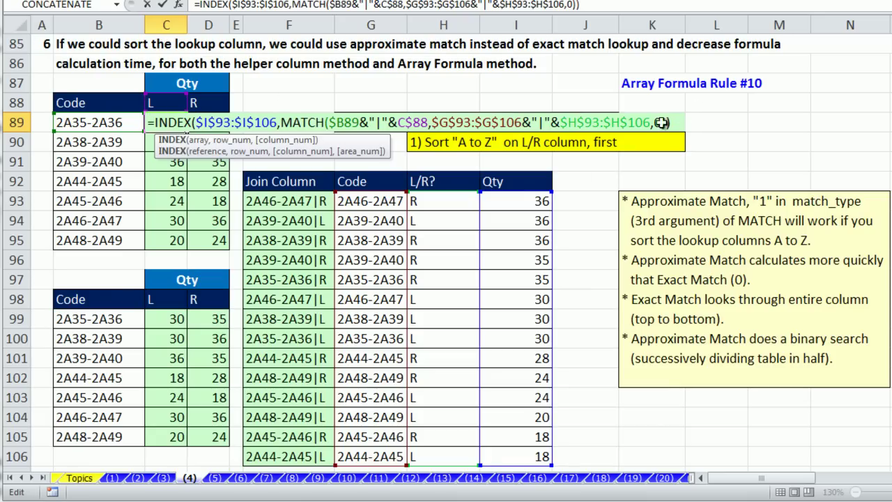
{"action": "left_click", "coordinate": [173, 318]}
{"action": "double_click", "coordinate": [172, 318]}
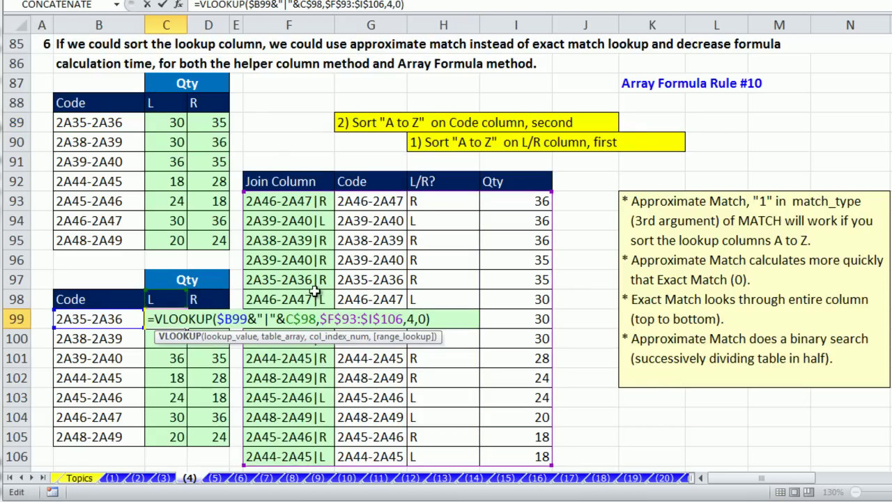
{"action": "key", "text": "Escape"}
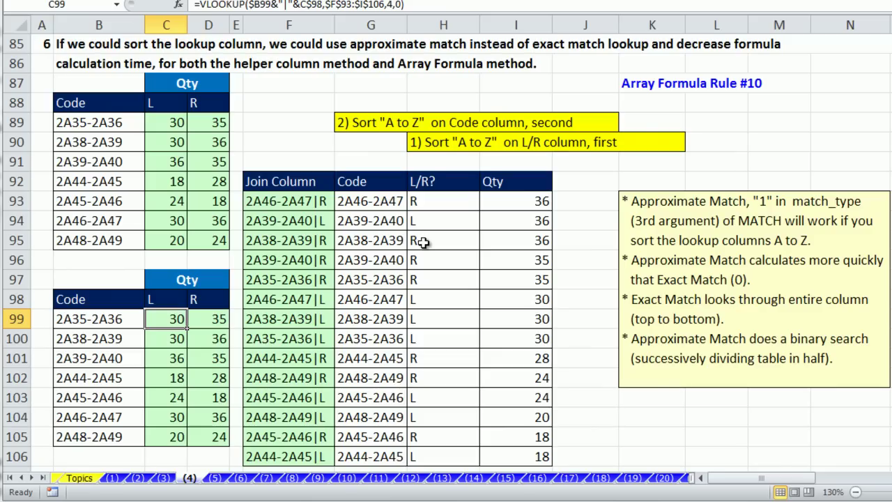
{"action": "left_click", "coordinate": [362, 202]}
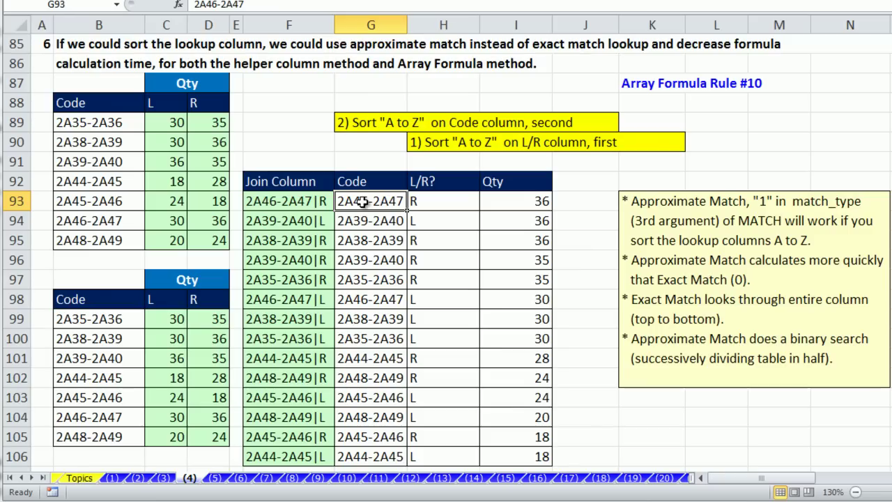
{"action": "left_click_drag", "start_coordinate": [363, 201], "coordinate": [373, 456]}
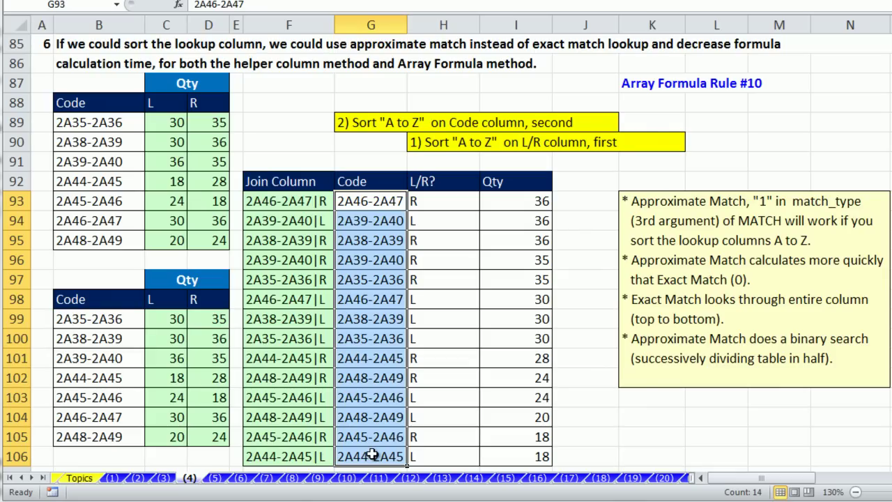
{"action": "left_click", "coordinate": [435, 263]}
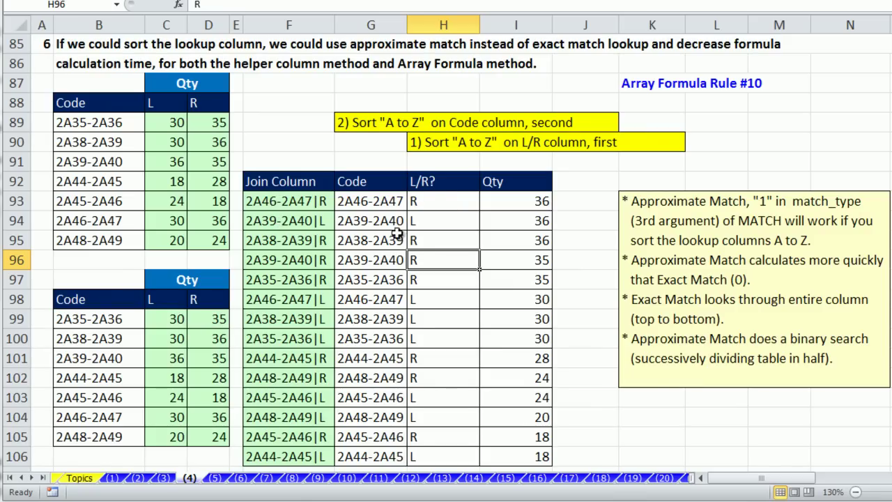
{"action": "left_click", "coordinate": [434, 203]}
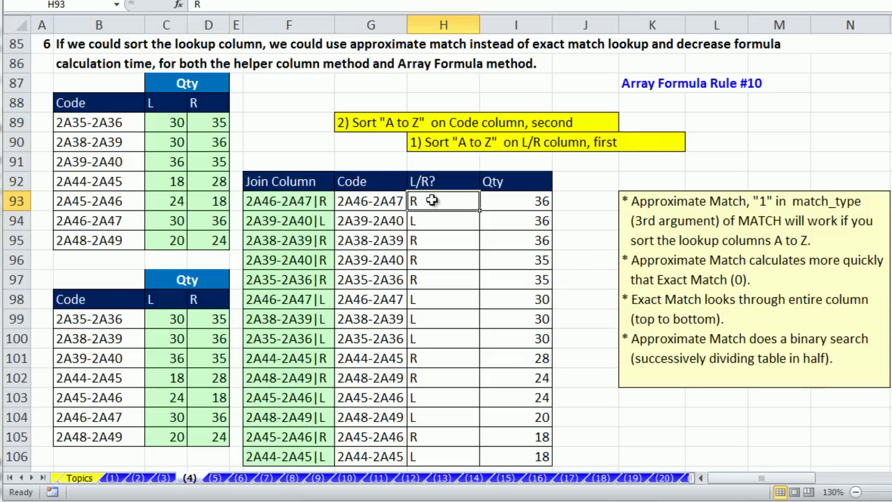
{"action": "scroll", "coordinate": [456, 223], "scroll_direction": "down", "scroll_amount": 1}
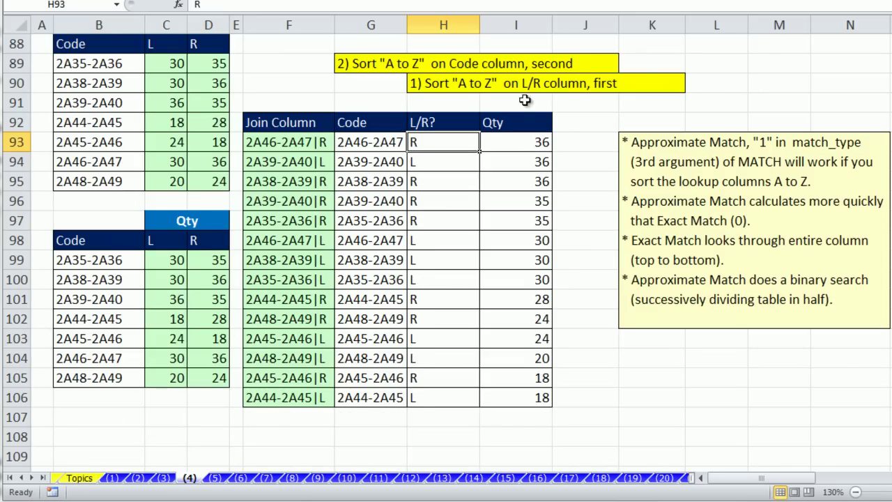
Sort the helper table A to Z by the L/R column
{"action": "right_click", "coordinate": [440, 145]}
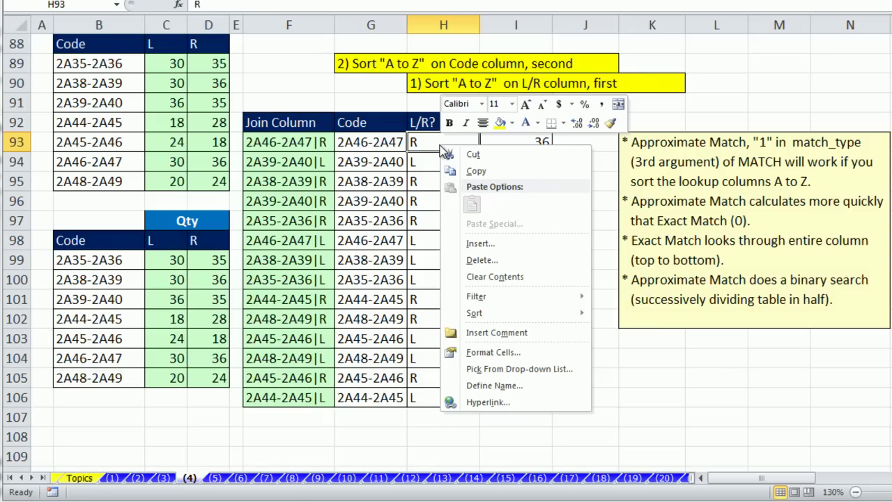
{"action": "mouse_move", "coordinate": [479, 311]}
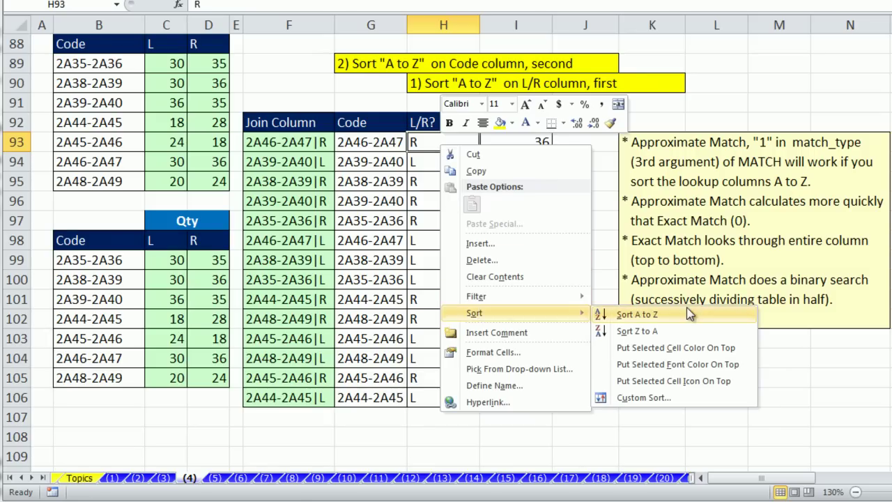
{"action": "left_click", "coordinate": [671, 315]}
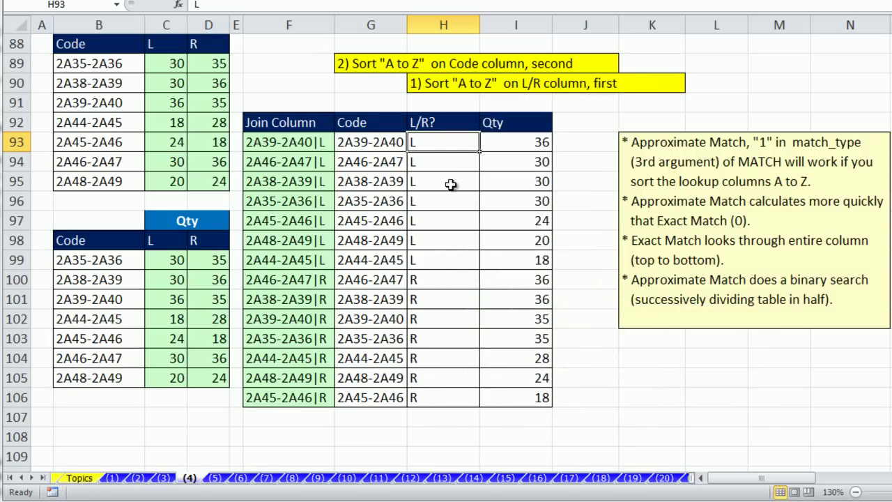
Sort the helper table A to Z by Code so each L row sits above its R row
{"action": "left_click", "coordinate": [377, 143]}
{"action": "right_click", "coordinate": [377, 143]}
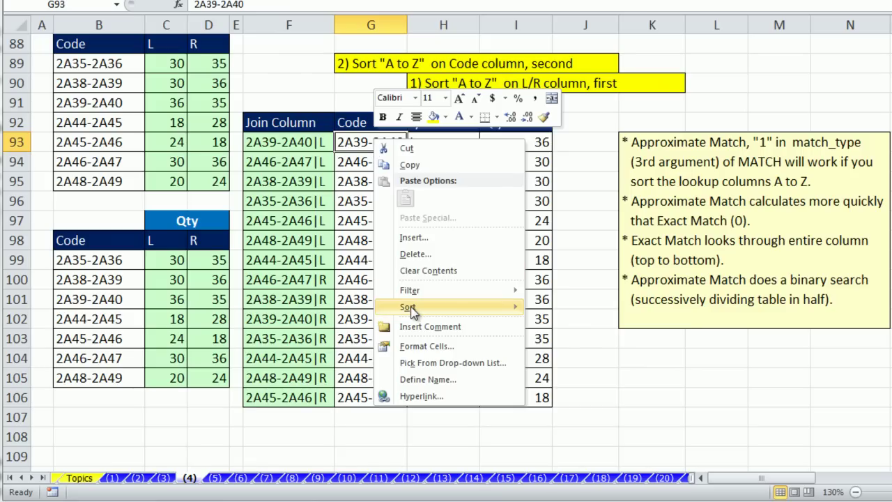
{"action": "mouse_move", "coordinate": [413, 313]}
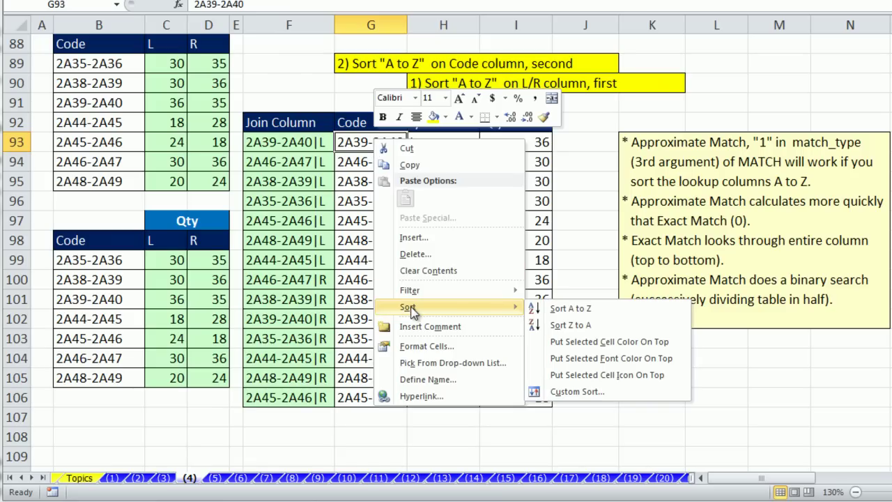
{"action": "left_click", "coordinate": [548, 307]}
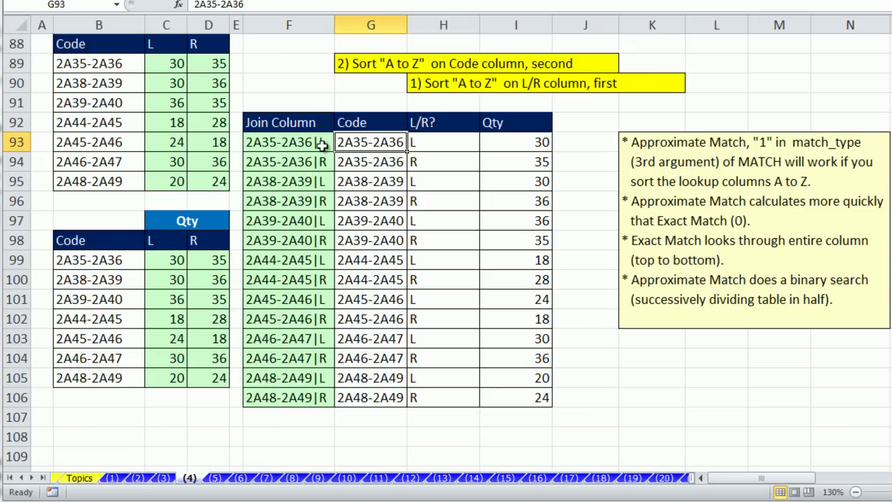
Delete the 0 match type from MATCH in C89's formula and commit it as an array formula
{"action": "left_click_drag", "start_coordinate": [321, 143], "coordinate": [361, 411]}
{"action": "scroll", "coordinate": [359, 402], "scroll_direction": "up", "scroll_amount": 1}
{"action": "double_click", "coordinate": [168, 122]}
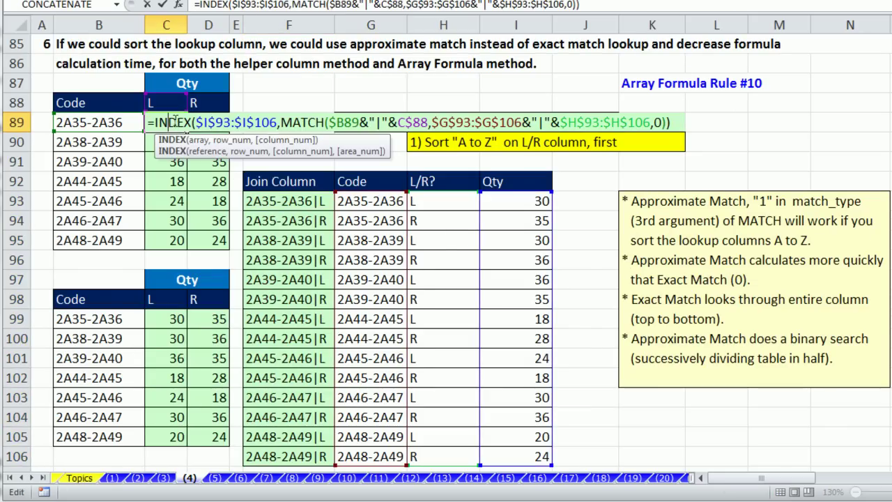
{"action": "double_click", "coordinate": [657, 122]}
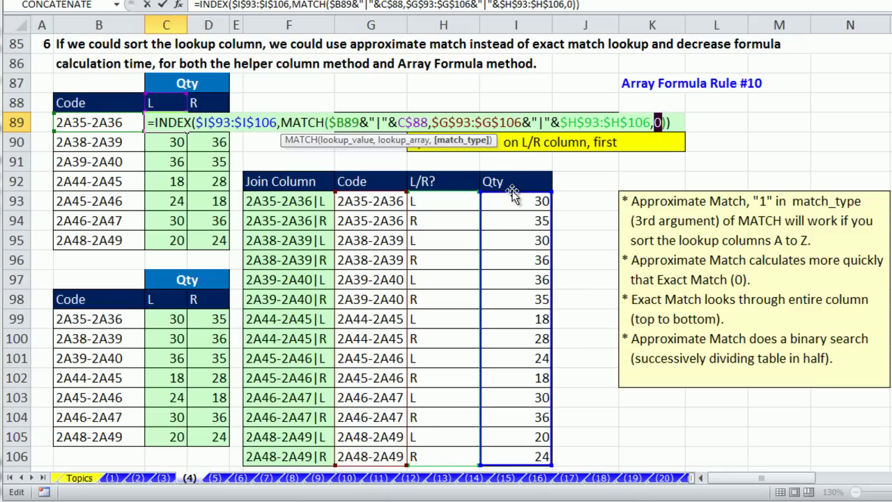
{"action": "key", "text": "BackSpace"}
{"action": "key", "text": "BackSpace"}
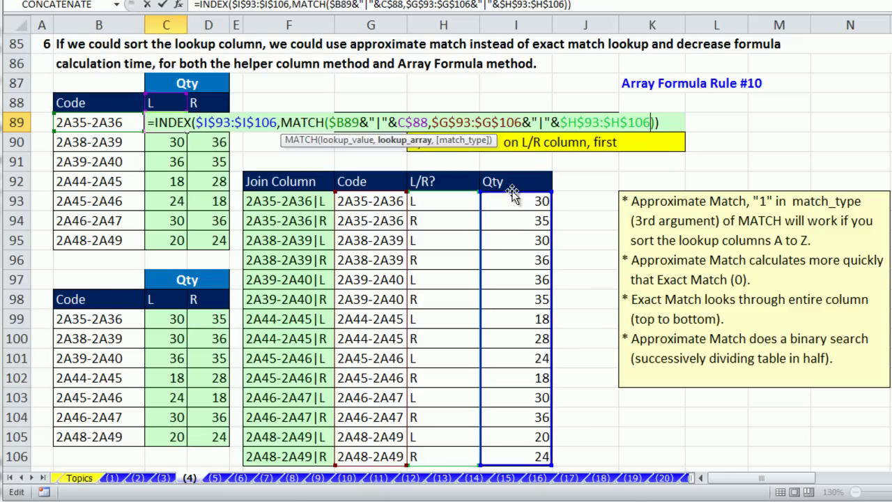
{"action": "key", "text": "ctrl+shift+Return"}
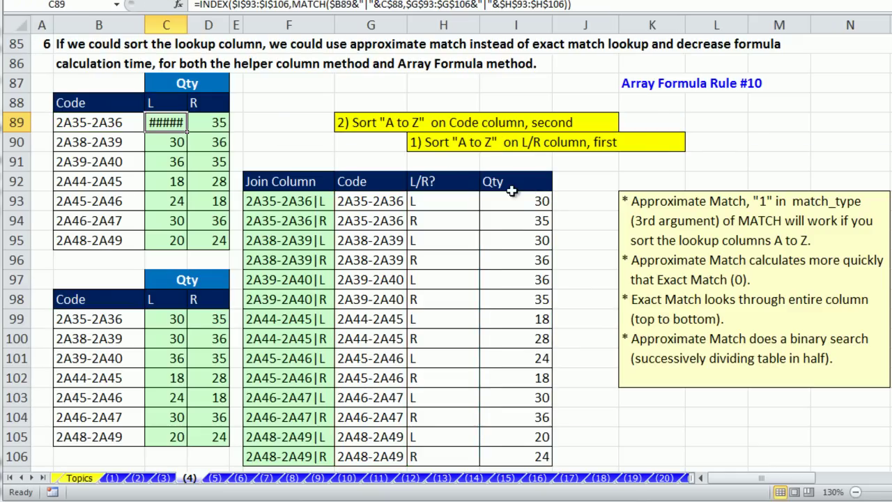
Re-enter C89 as an array formula and fill it across to D89 and down to row 95
{"action": "double_click", "coordinate": [173, 123]}
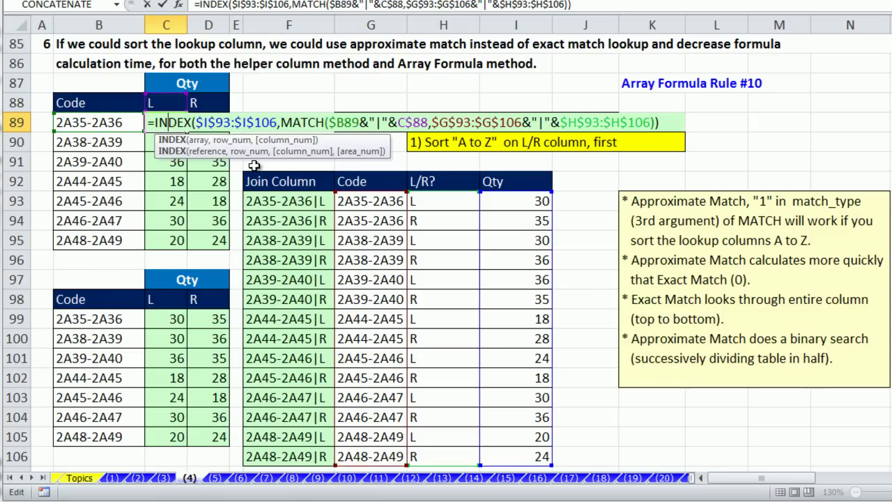
{"action": "key", "text": "Return"}
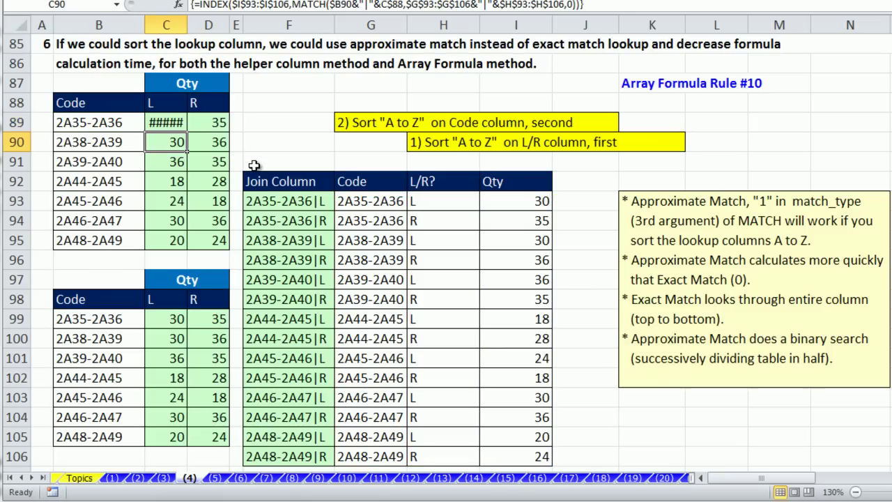
{"action": "double_click", "coordinate": [178, 123]}
{"action": "key", "text": "ctrl+shift+Return"}
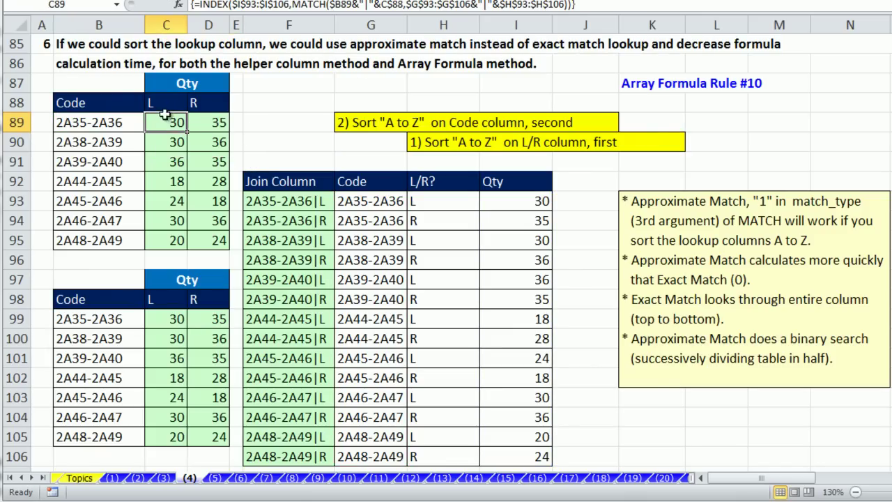
{"action": "left_click_drag", "start_coordinate": [187, 132], "coordinate": [227, 133]}
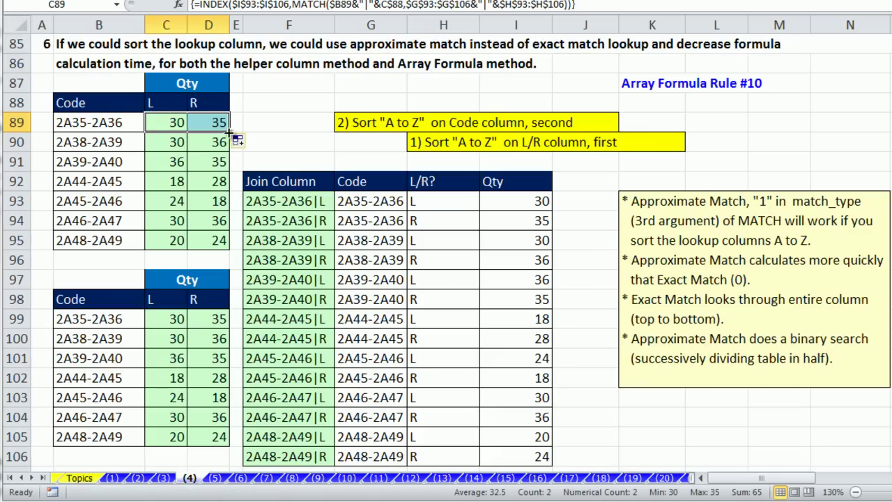
{"action": "double_click", "coordinate": [228, 133]}
Drop the 0 exact-match argument from C99's VLOOKUP and fill it through D105
{"action": "left_click", "coordinate": [167, 318]}
{"action": "key", "text": "F2"}
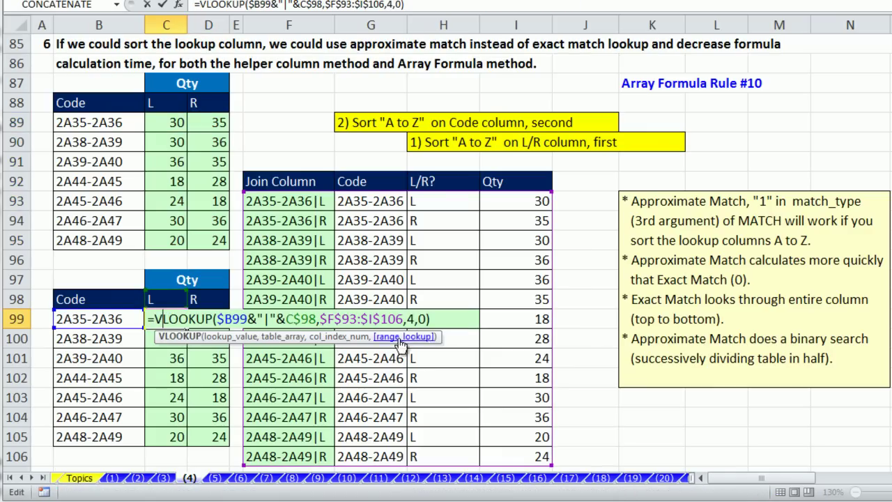
{"action": "left_click", "coordinate": [423, 318]}
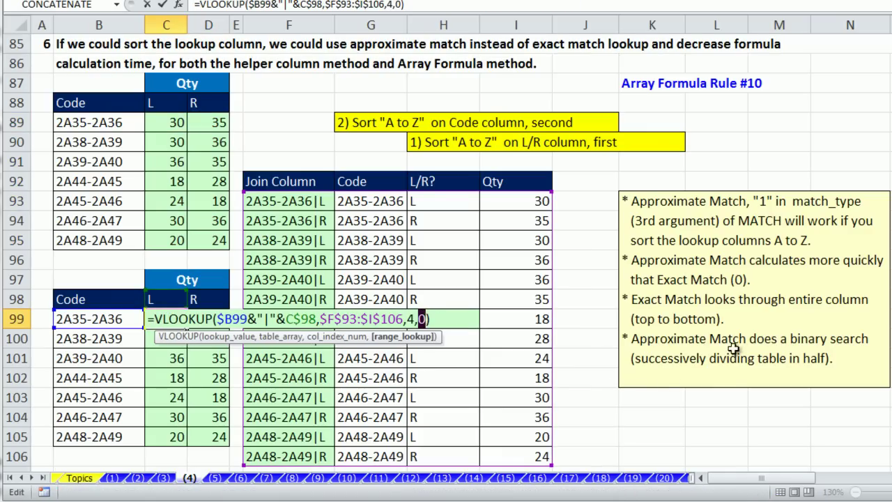
{"action": "key", "text": "BackSpace"}
{"action": "key", "text": "BackSpace"}
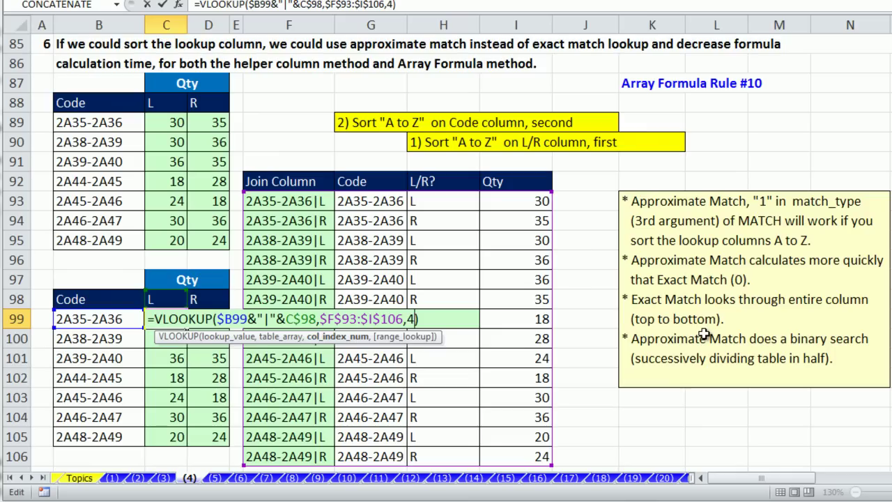
{"action": "key", "text": "ctrl+Return"}
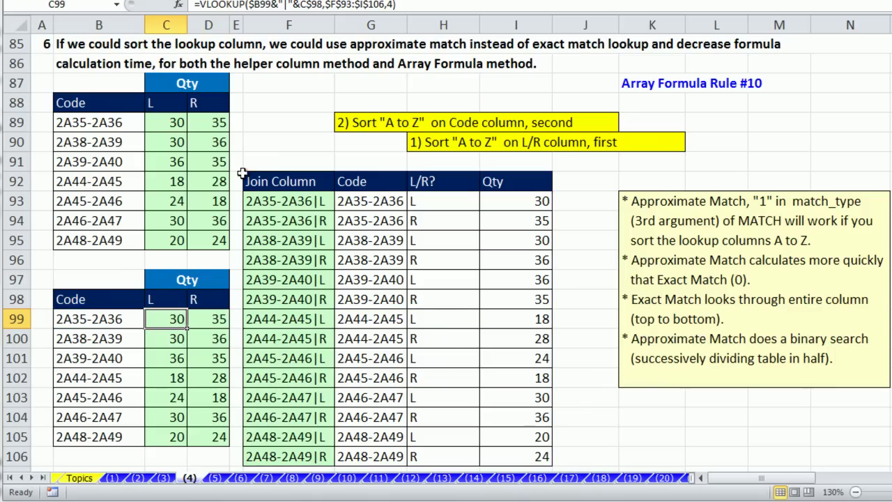
{"action": "left_click_drag", "start_coordinate": [188, 328], "coordinate": [231, 328]}
{"action": "double_click", "coordinate": [231, 328]}
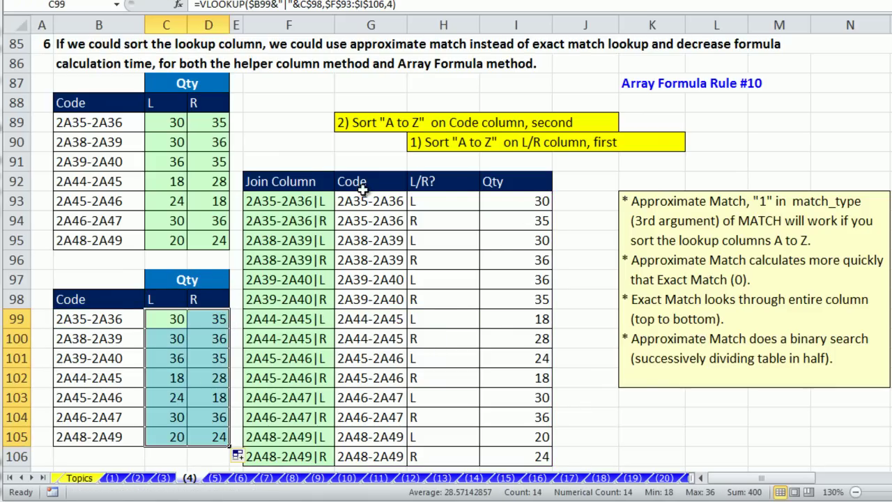
{"action": "left_click", "coordinate": [515, 217]}
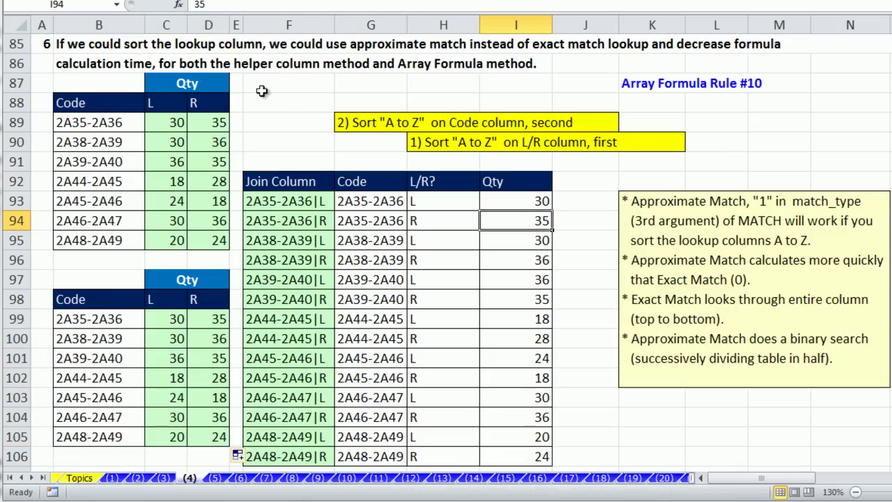
{"action": "right_click", "coordinate": [532, 201]}
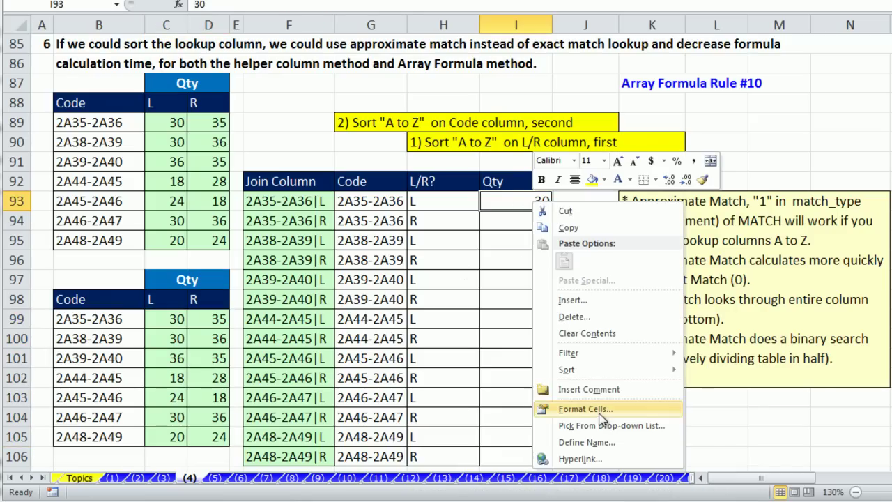
{"action": "mouse_move", "coordinate": [601, 374]}
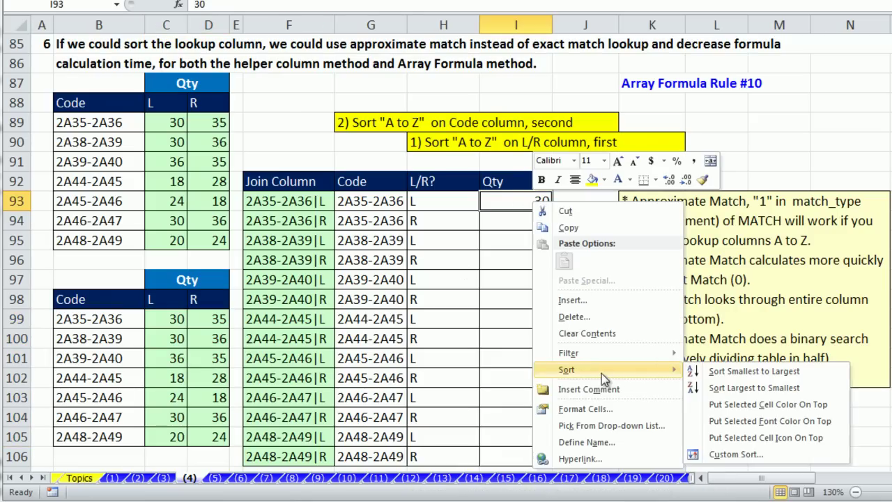
{"action": "left_click", "coordinate": [708, 371]}
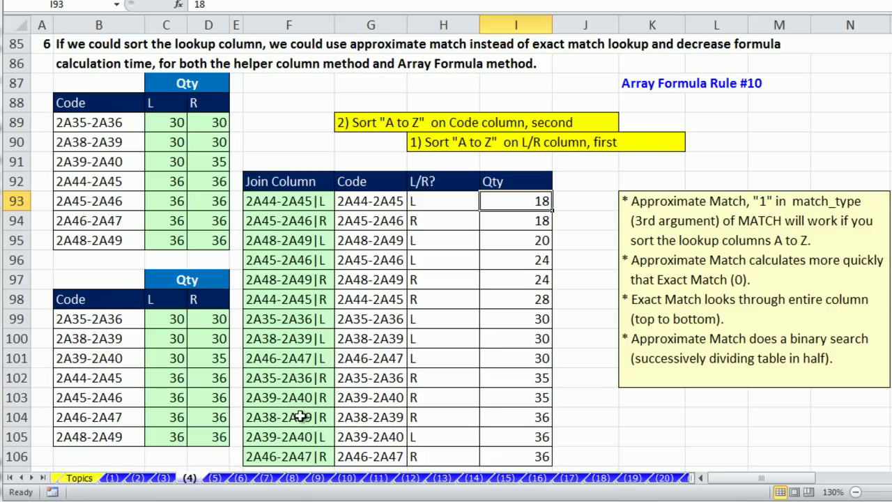
{"action": "key", "text": "ctrl+z"}
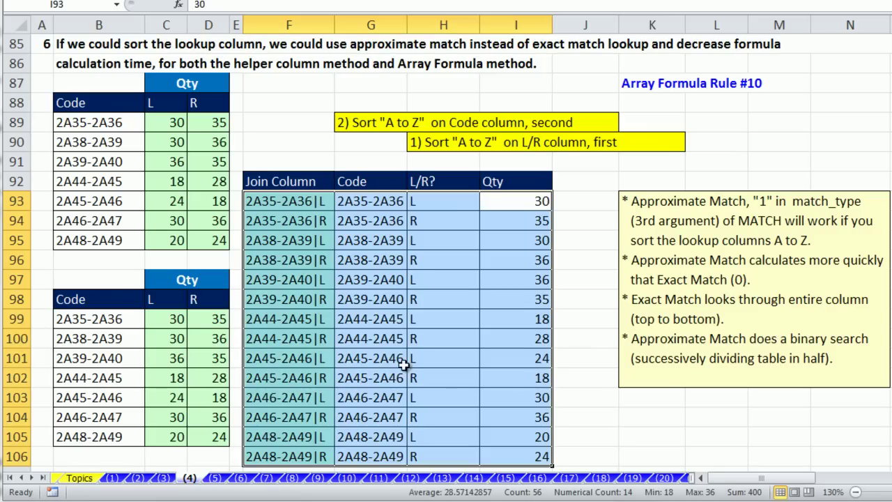
Review the DGET formula in H26 without changing it
{"action": "left_click", "coordinate": [606, 421]}
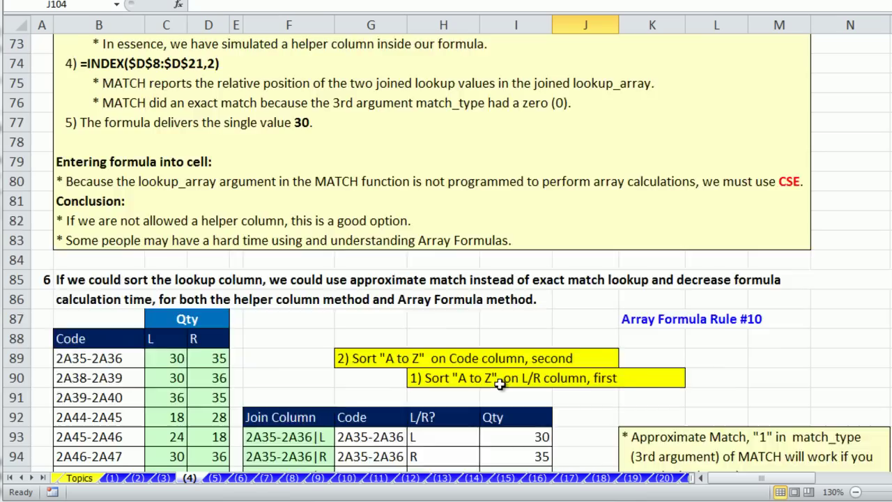
{"action": "scroll", "coordinate": [481, 370], "scroll_direction": "up", "scroll_amount": 9}
{"action": "scroll", "coordinate": [480, 371], "scroll_direction": "up", "scroll_amount": 7}
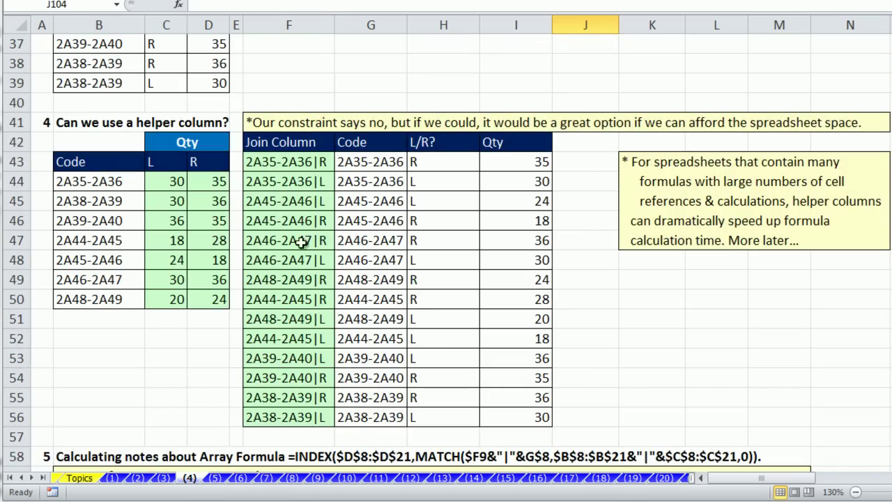
{"action": "scroll", "coordinate": [320, 383], "scroll_direction": "up", "scroll_amount": 6}
{"action": "double_click", "coordinate": [427, 182]}
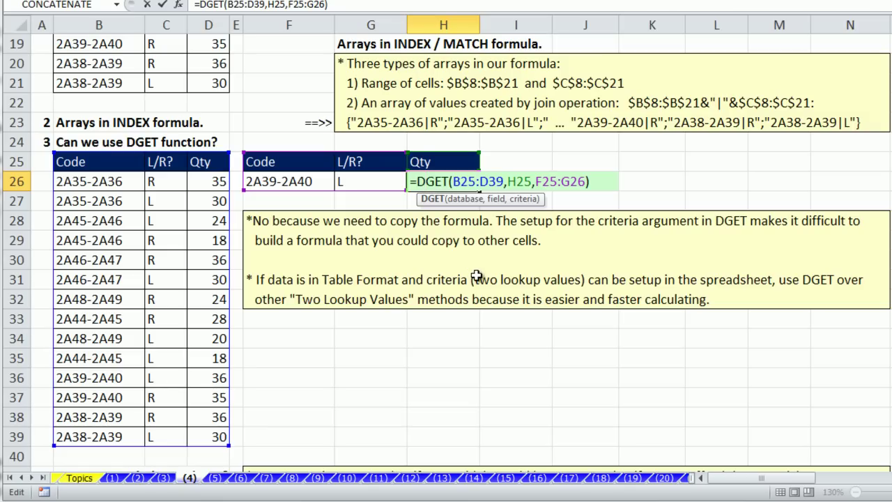
{"action": "key", "text": "ctrl+Return"}
Open the INDEX/MATCH array formula in G9 for review
{"action": "scroll", "coordinate": [477, 276], "scroll_direction": "up", "scroll_amount": 6}
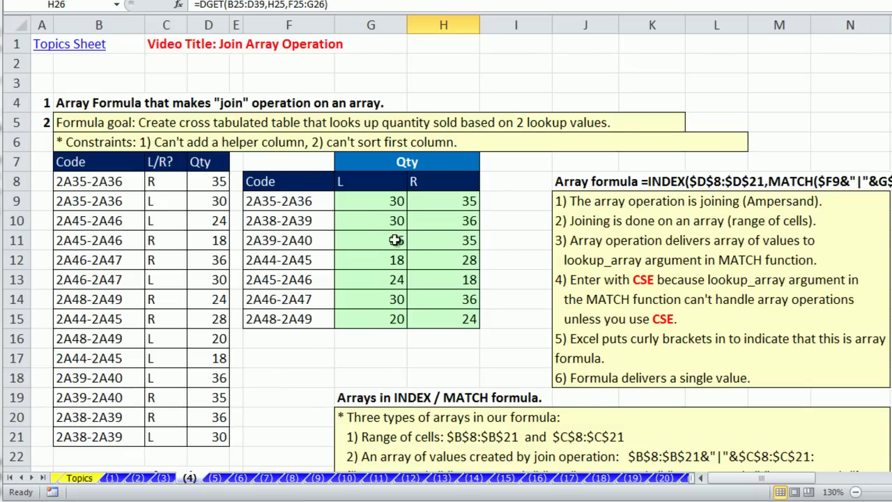
{"action": "left_click", "coordinate": [371, 203]}
{"action": "double_click", "coordinate": [371, 202]}
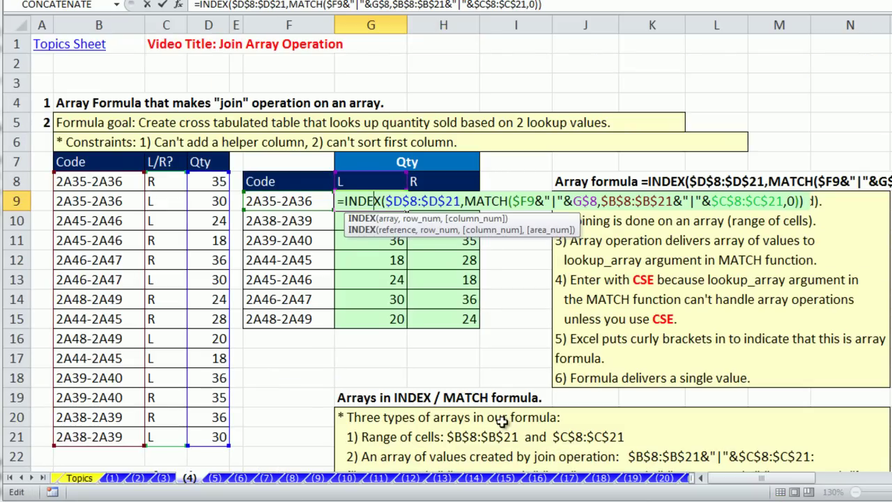